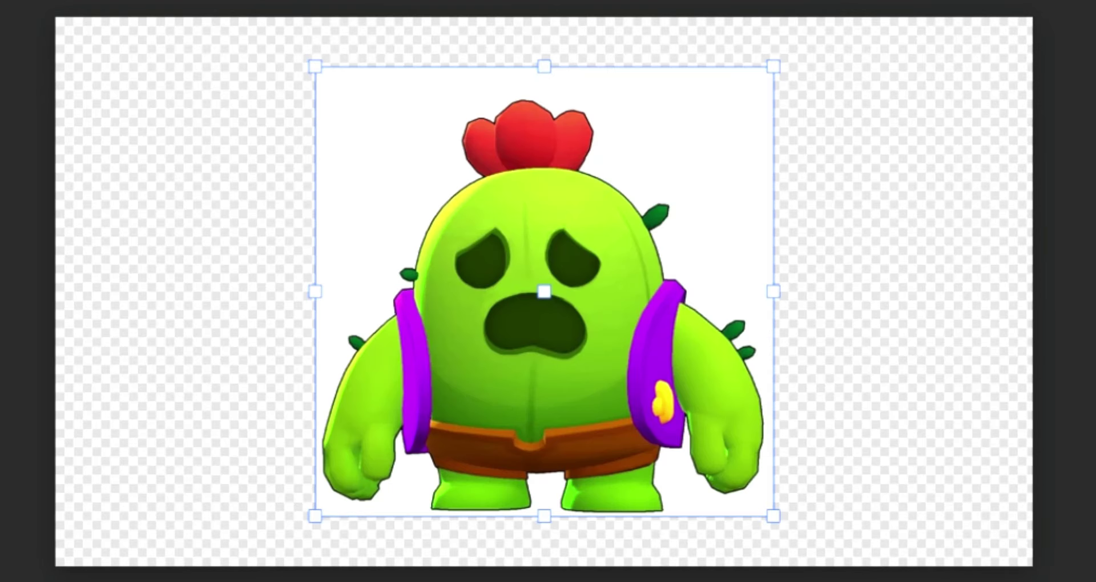
- Place the Spike image, delete its white backdrop, and scale him up into the right half
key("Return")
left_click(409, 212)
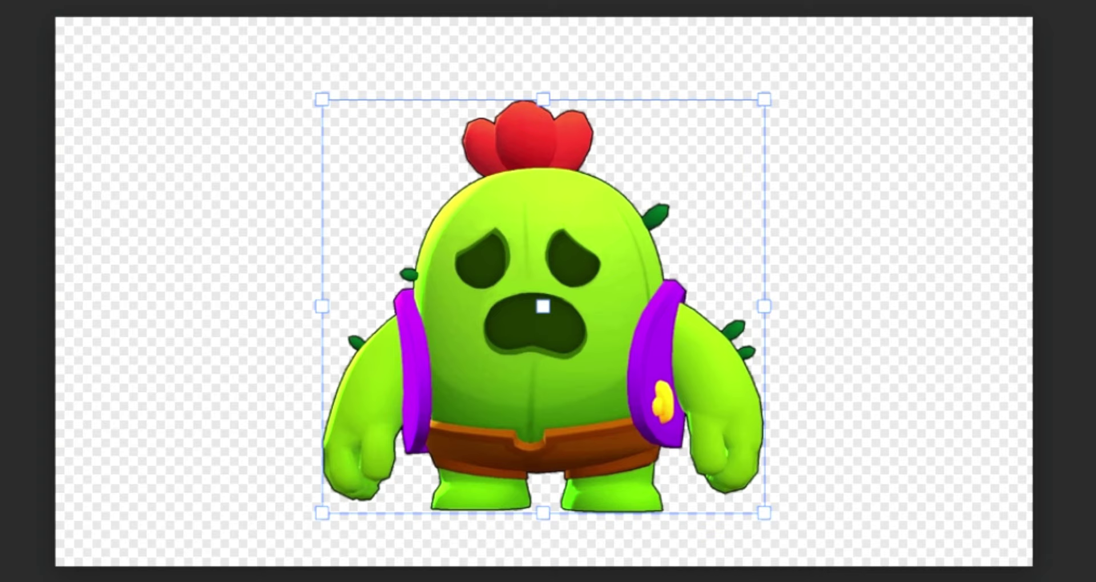
left_click_drag(545, 99, 545, 3)
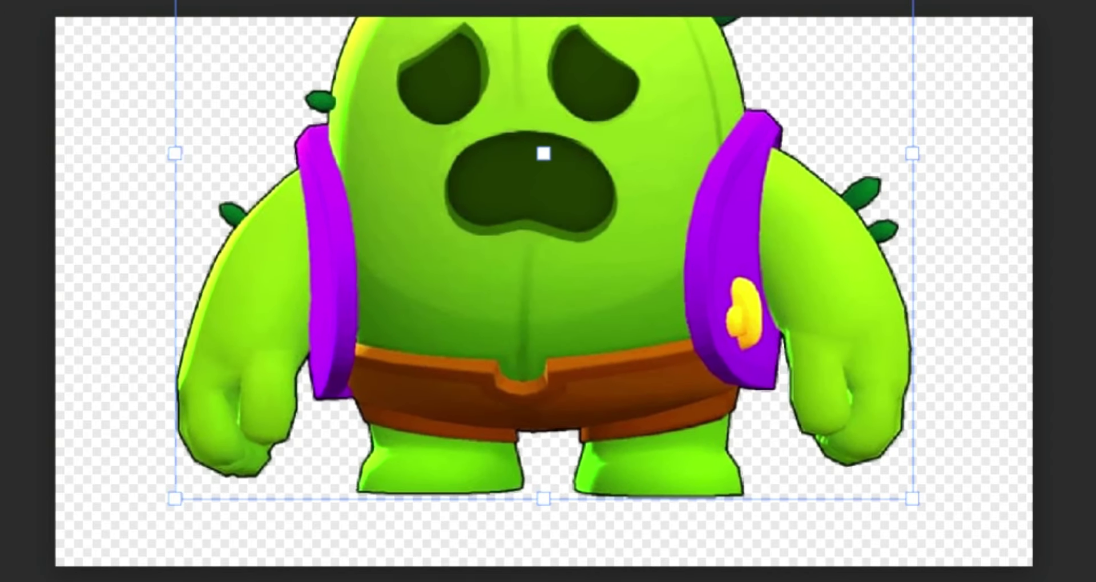
mouse_move(544, 148)
left_mouse_down()
mouse_move(763, 414)
mouse_move(676, 346)
left_mouse_up()
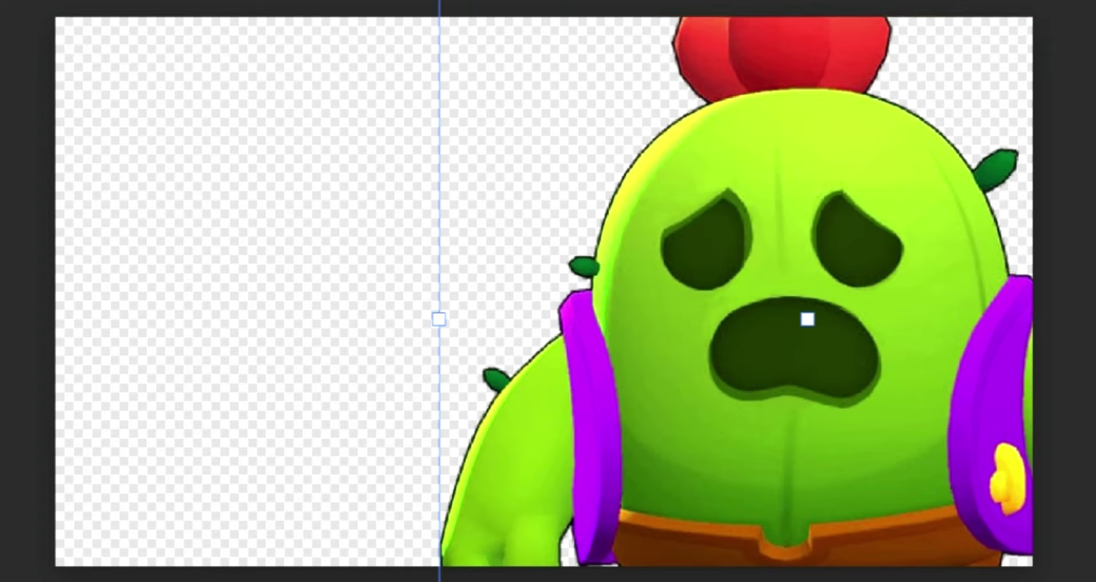
- Give Spike a left-falling drop shadow, a thin black stroke, and an inner shadow
double_click(1087, 343)
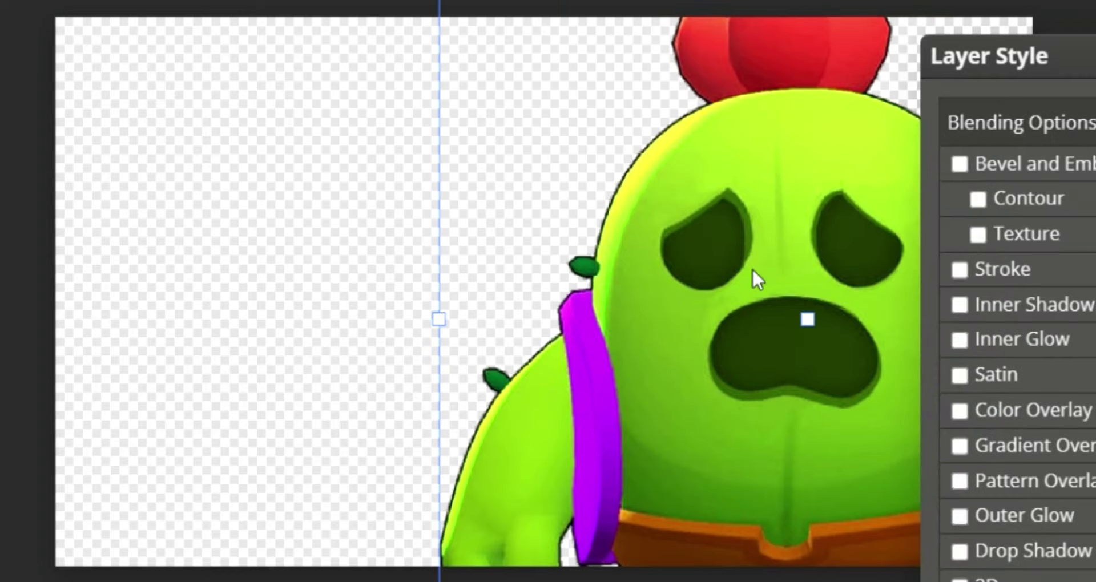
left_click(1008, 550)
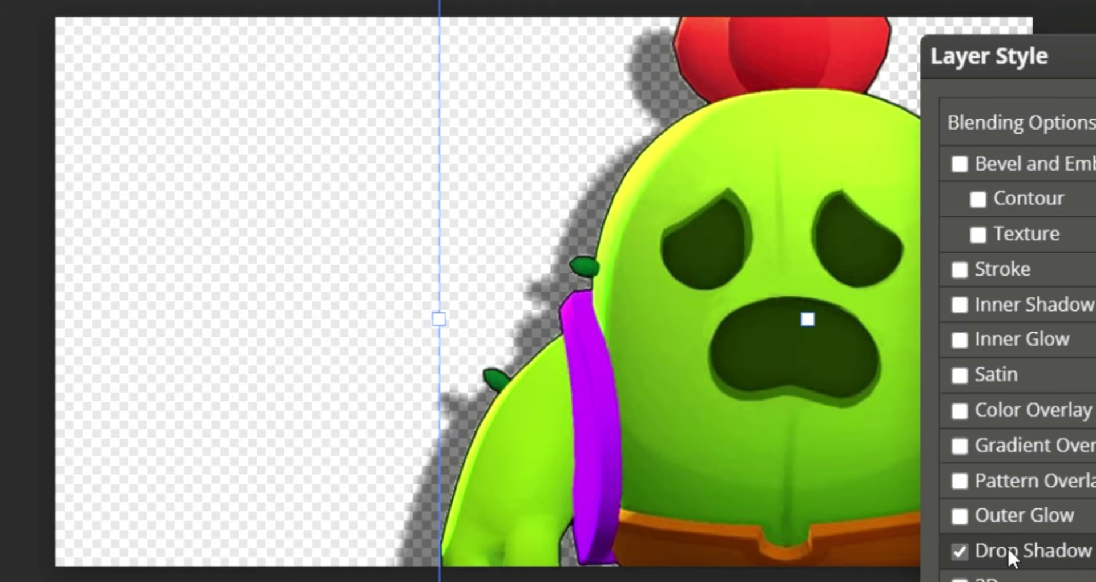
left_click(982, 273)
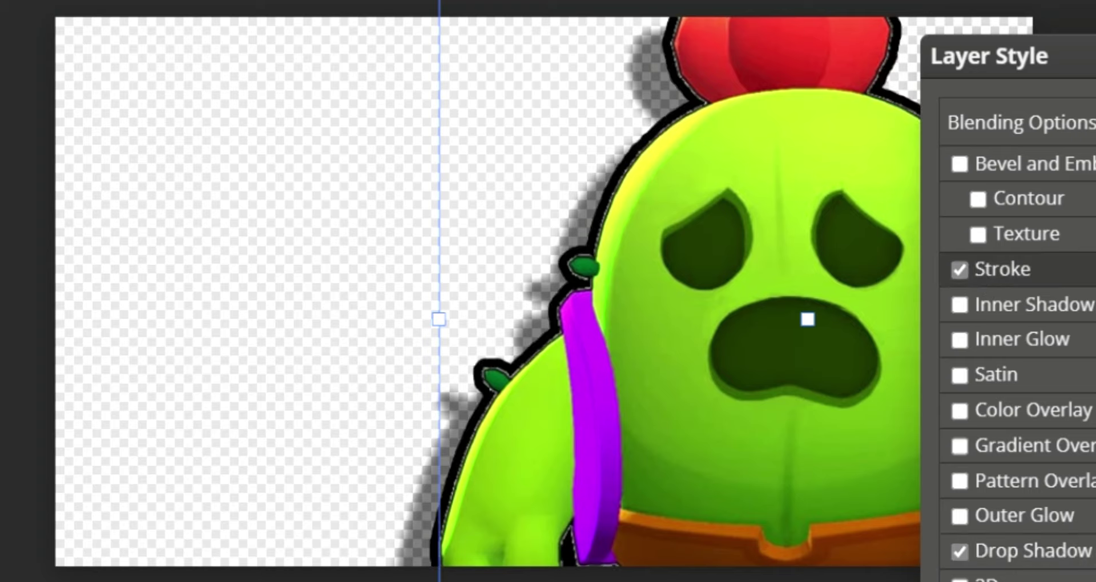
left_click_drag(1088, 342, 1071, 343)
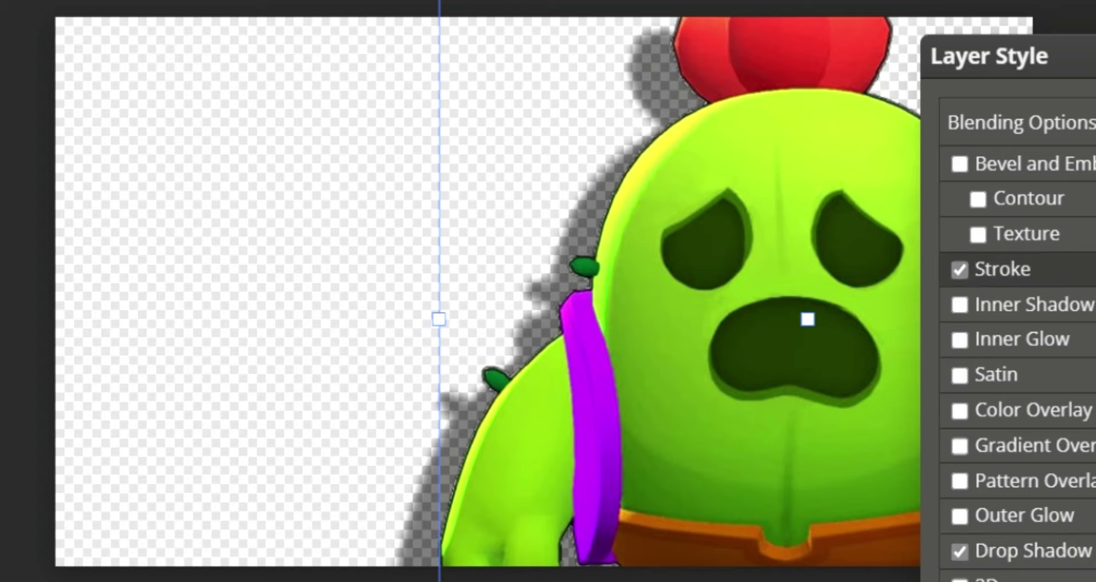
left_click(985, 308)
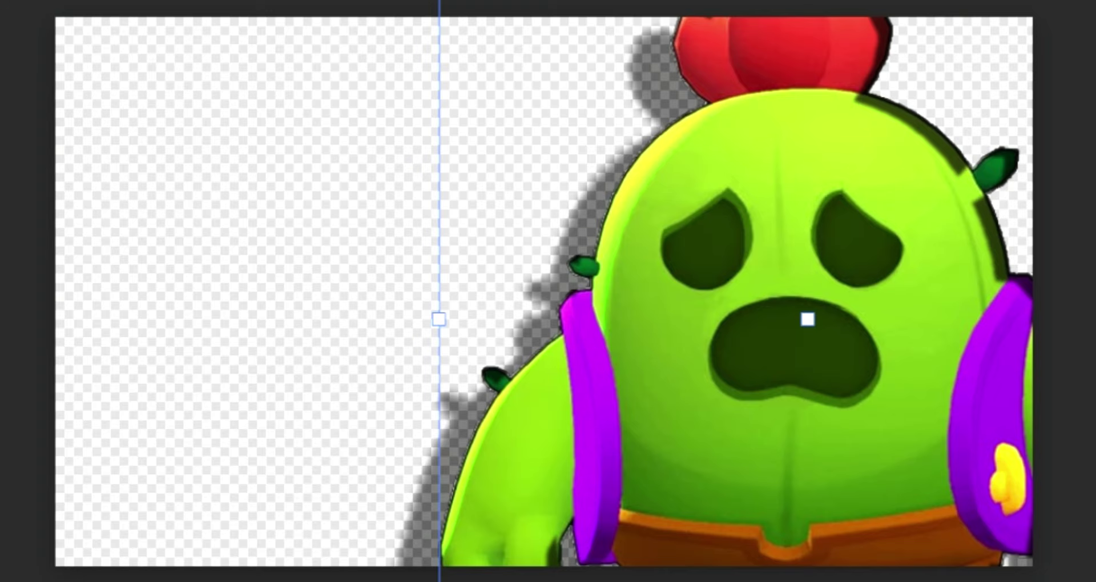
left_click_drag(600, 258, 942, 172)
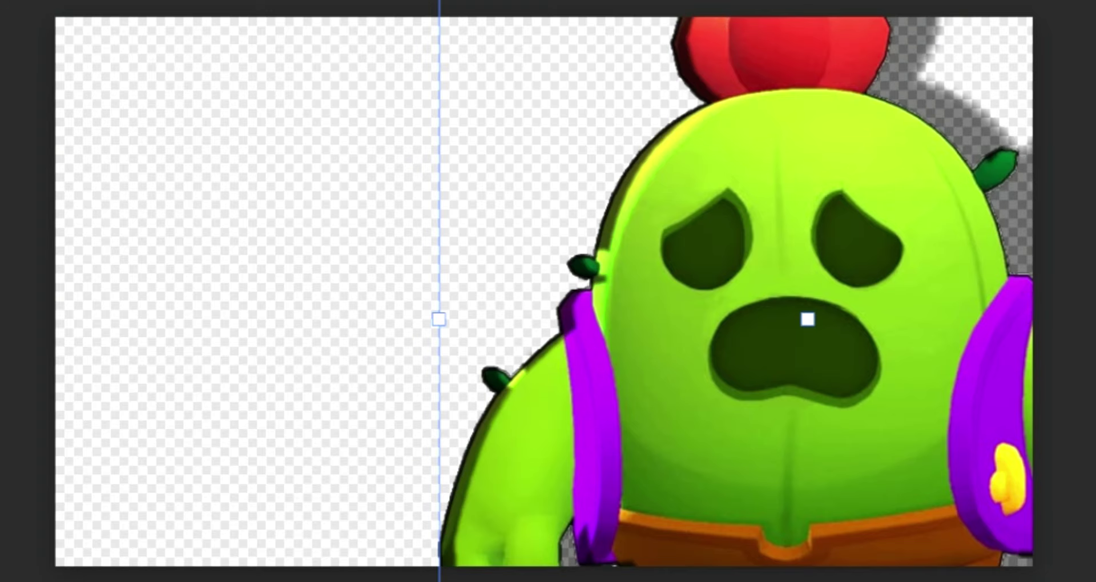
mouse_move(942, 86)
left_mouse_down()
mouse_move(514, 257)
mouse_move(941, 85)
left_mouse_up()
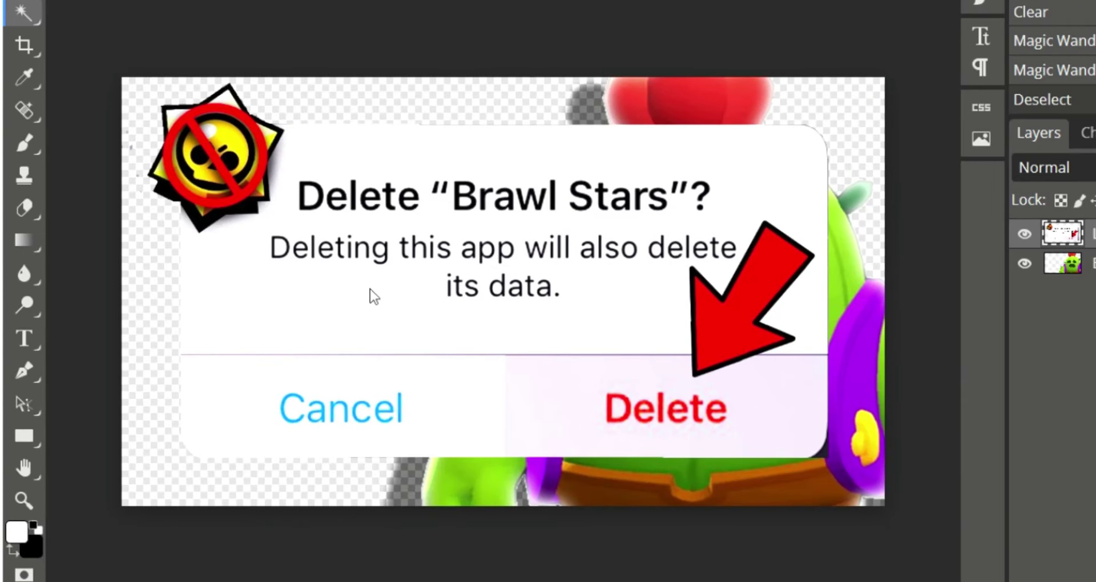
- Shrink the delete dialog picture and move it up toward the upper left
key("ctrl+alt+t")
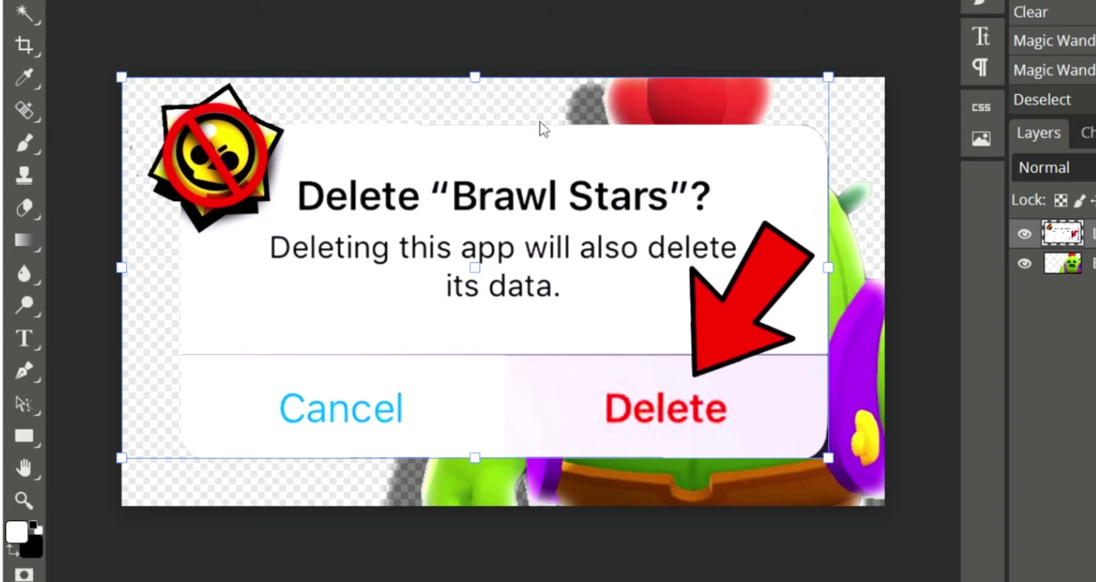
mouse_move(476, 80)
left_mouse_down()
mouse_move(485, 204)
mouse_move(483, 165)
left_mouse_up()
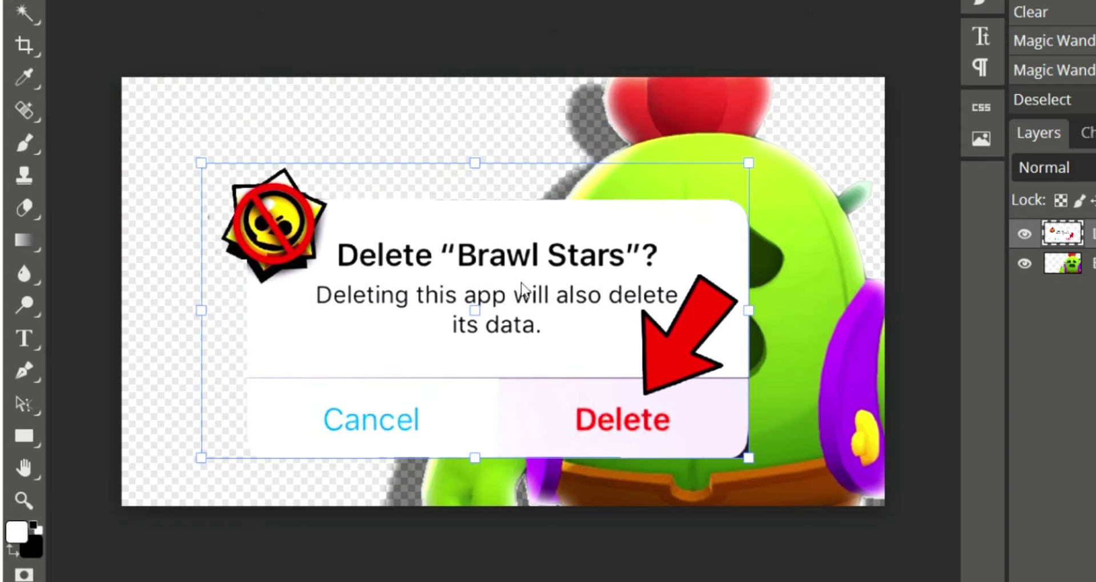
scroll(428, 244, "up", 1)
left_click_drag(428, 244, 409, 264)
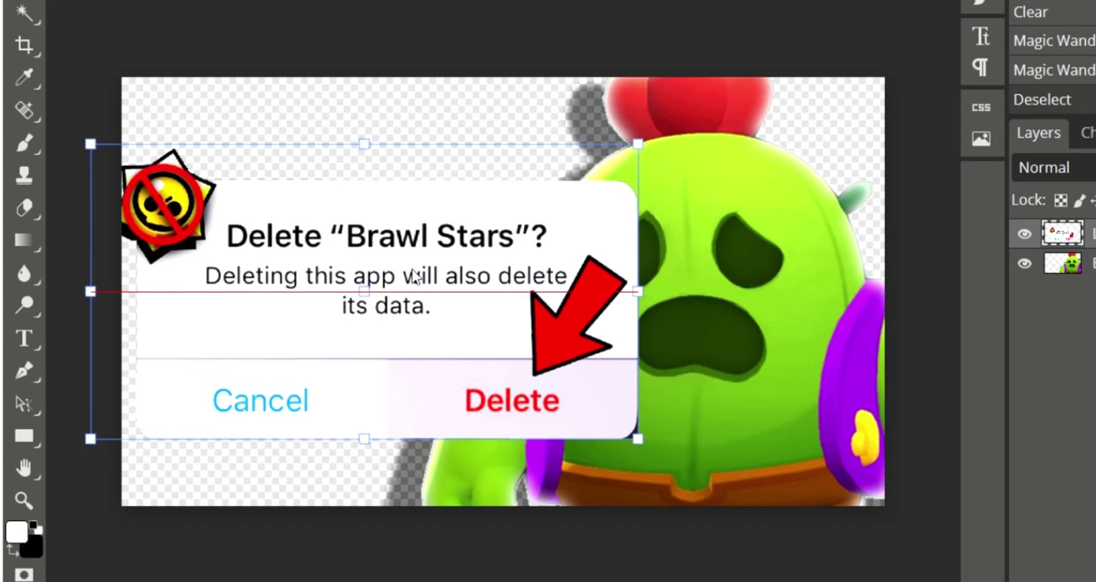
mouse_move(409, 264)
left_mouse_down()
mouse_move(420, 218)
mouse_move(420, 272)
left_mouse_up()
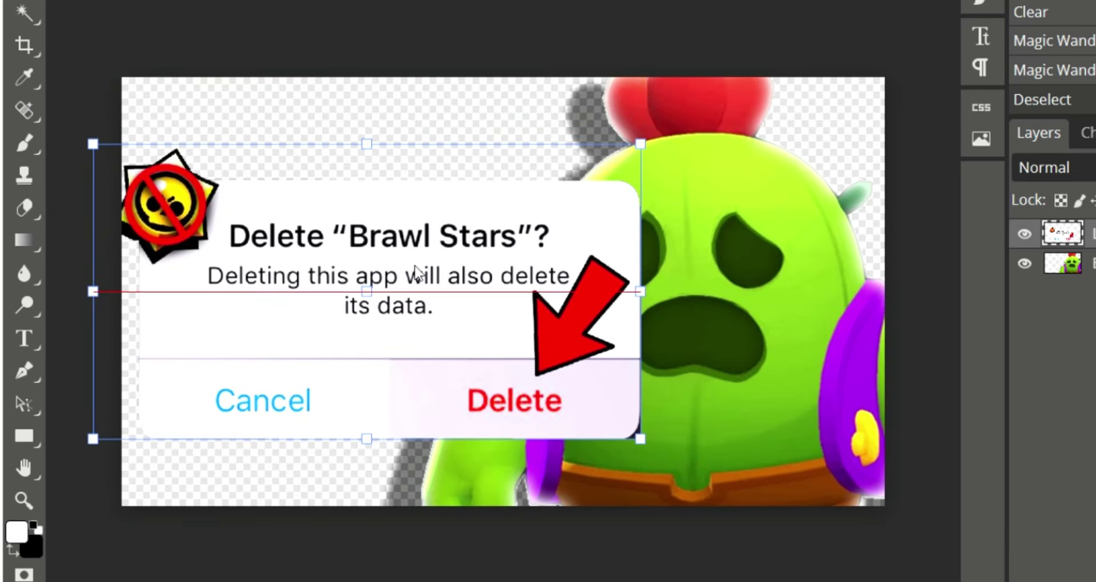
- Enlarge Spike and layer him in front of the dialog's right edge
left_click(655, 283)
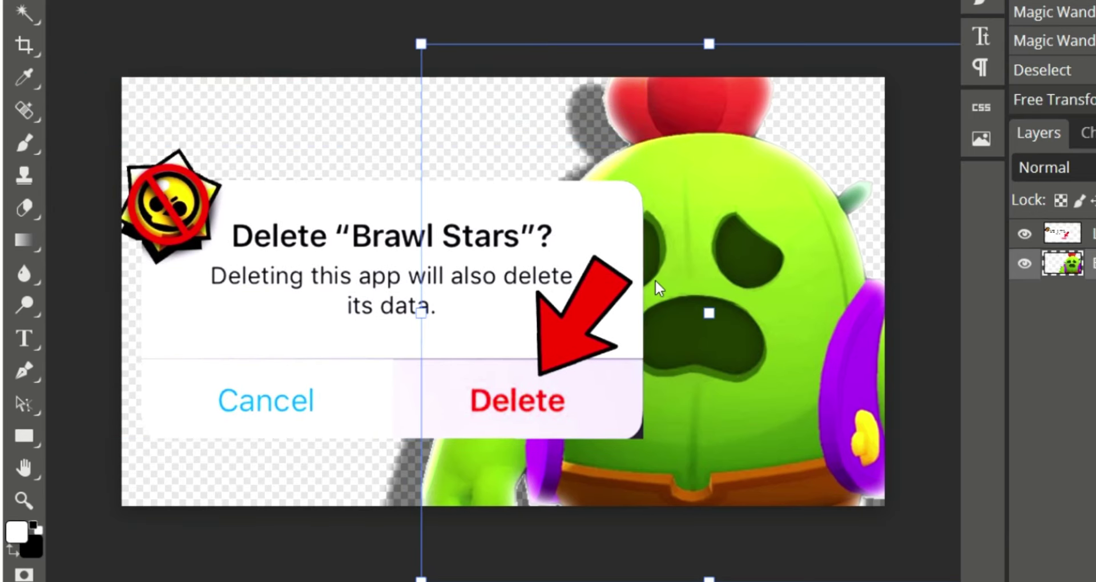
left_click_drag(655, 283, 734, 302)
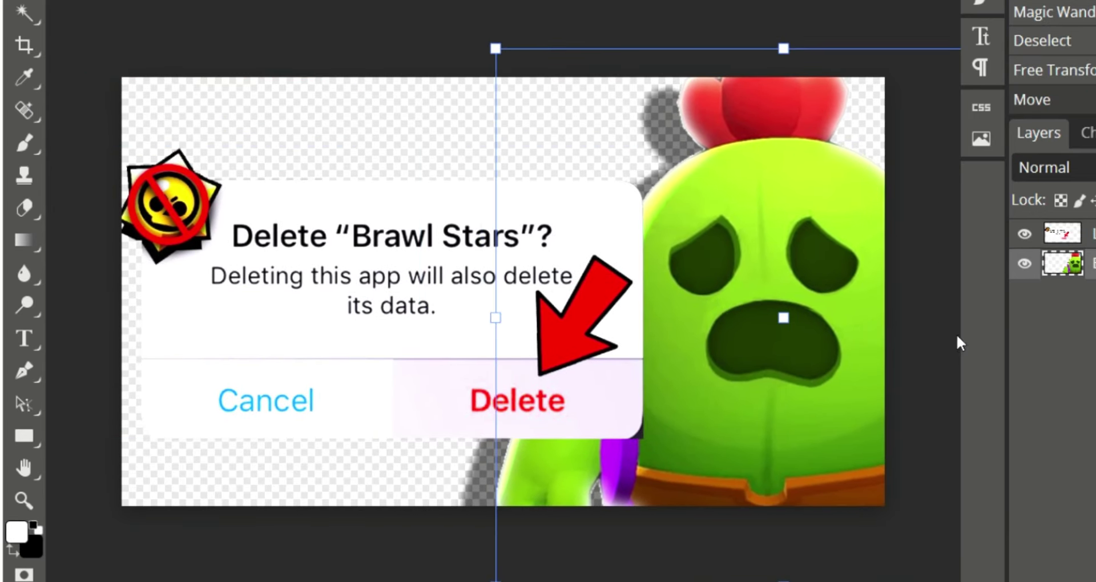
left_click_drag(1066, 263, 1066, 224)
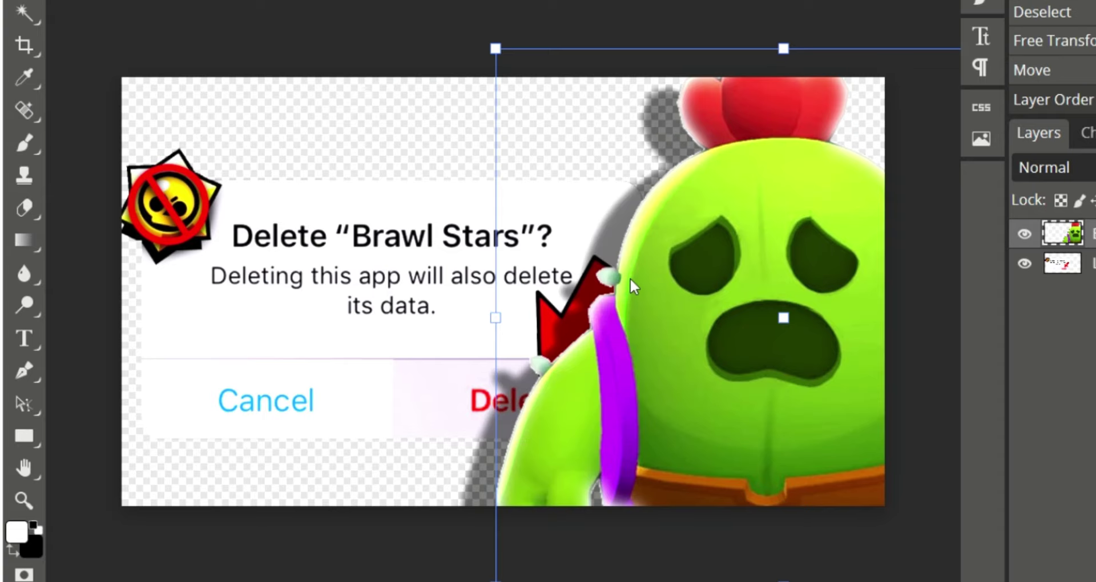
mouse_move(629, 279)
left_mouse_down()
mouse_move(673, 341)
mouse_move(738, 350)
mouse_move(699, 337)
left_mouse_up()
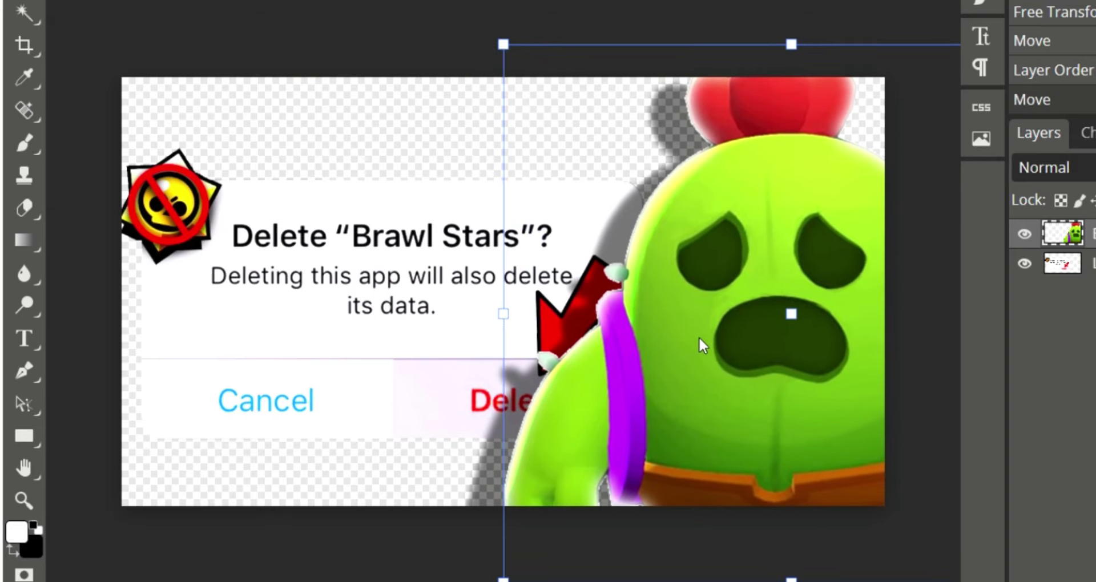
left_click(1062, 263)
- Nudge the dialog up-left, erase the white patch over 'Delete', and send the vignette layer to the bottom
mouse_move(335, 370)
left_mouse_down()
mouse_move(307, 343)
mouse_move(316, 257)
mouse_move(317, 271)
left_mouse_up()
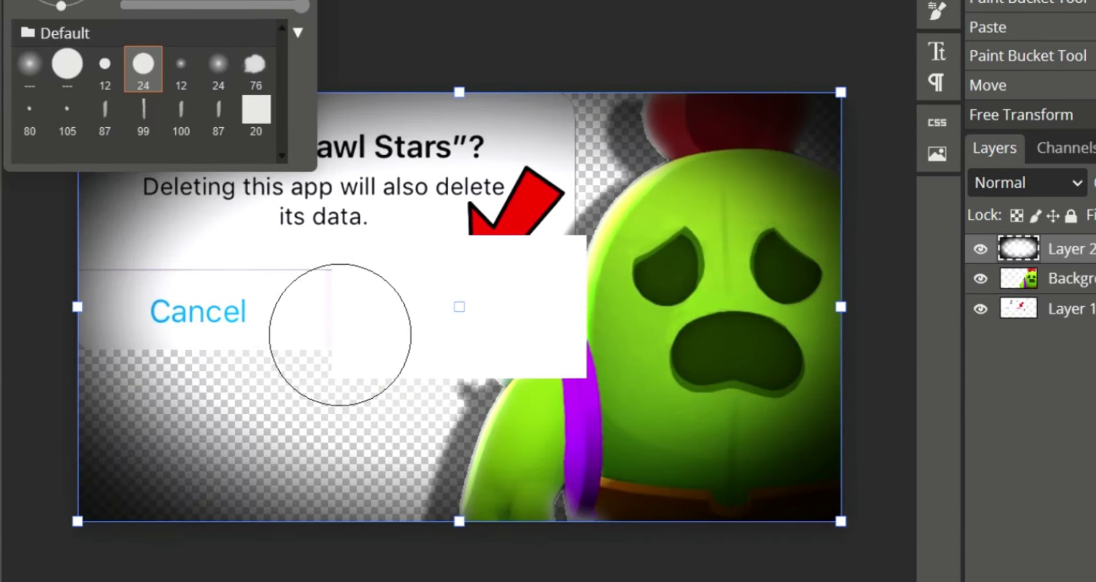
left_click_drag(340, 334, 537, 343)
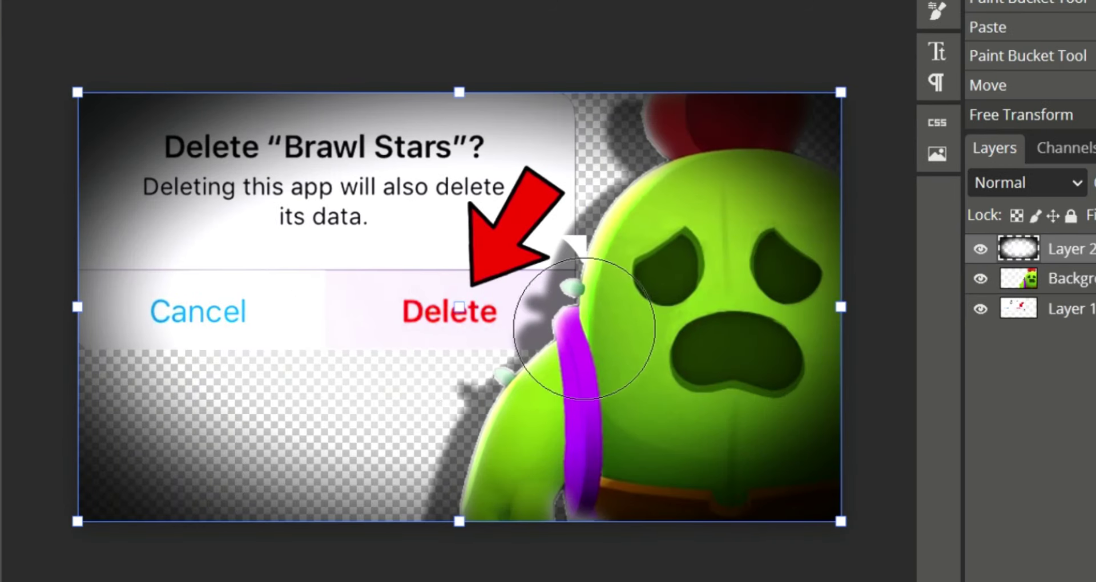
key("e")
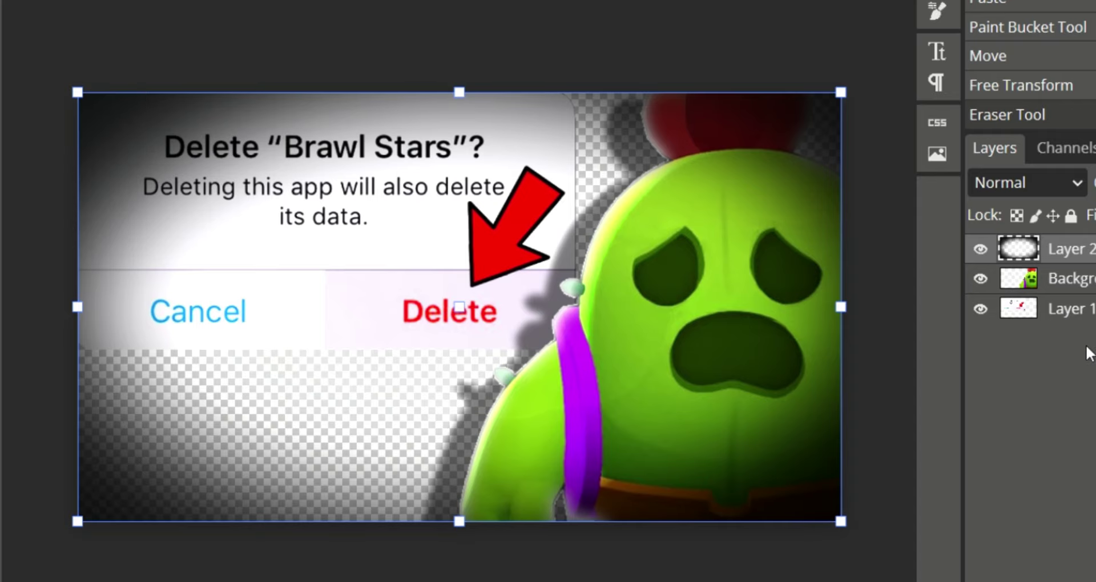
left_click_drag(1066, 248, 1065, 323)
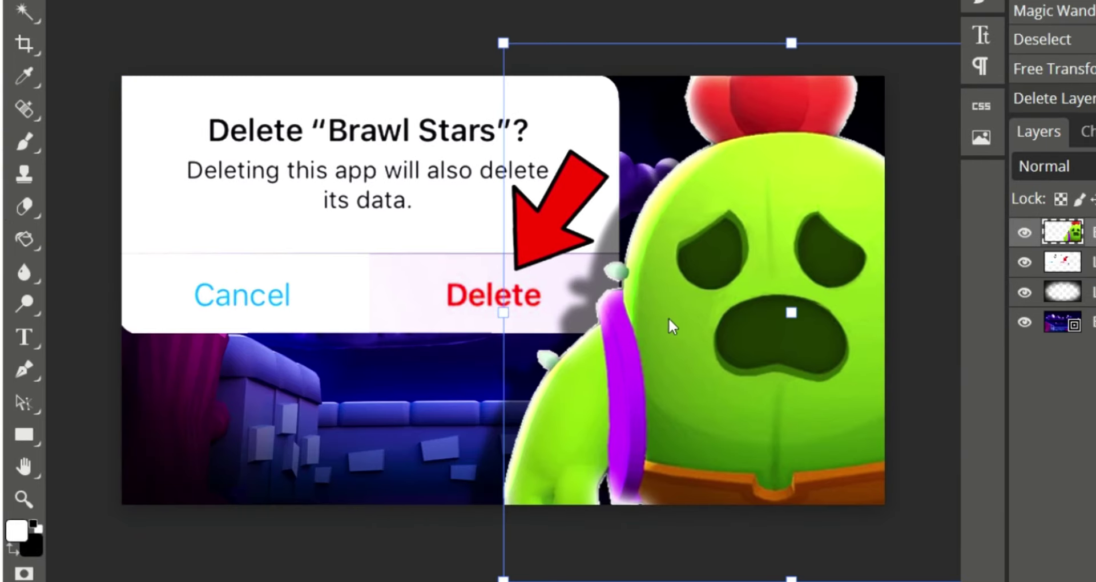
- Shift Spike slightly left, then save the thumbnail as a 1280×720 PNG via Export As
left_click_drag(672, 341, 648, 340)
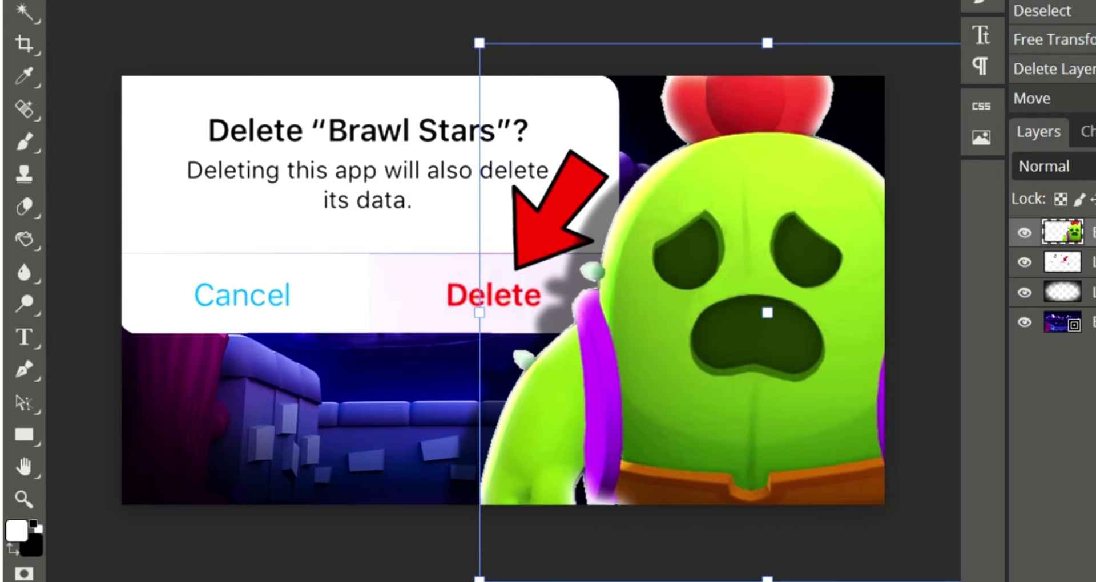
left_click(17, 0)
mouse_move(66, 162)
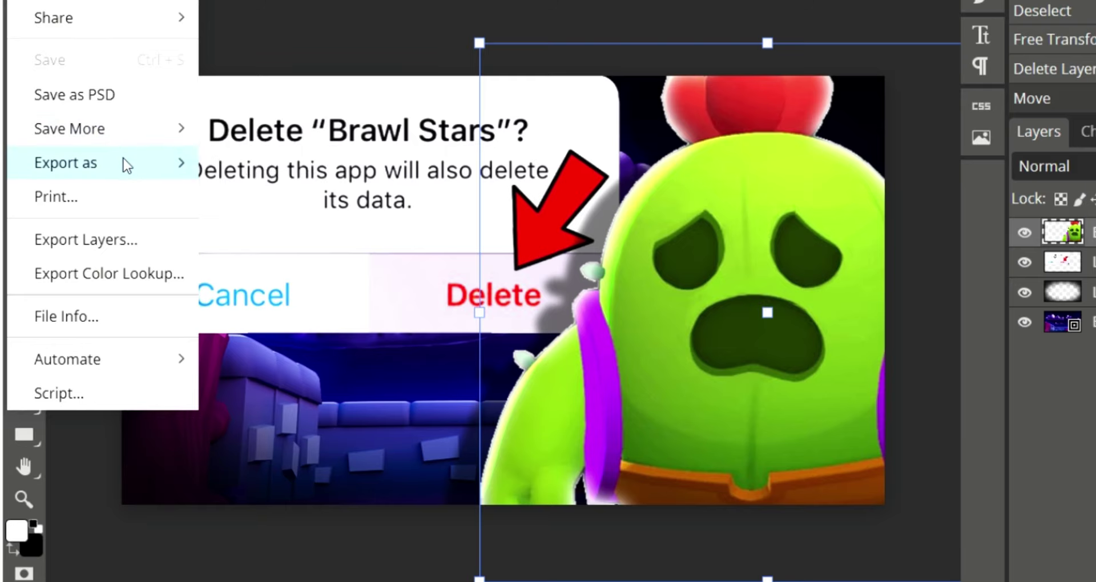
left_click(242, 164)
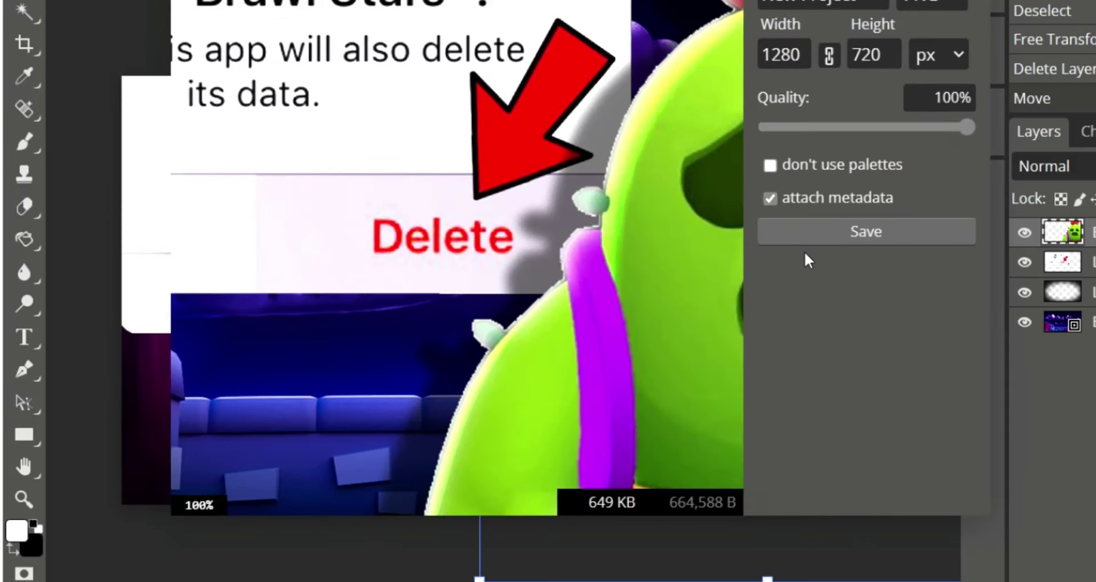
left_click(819, 234)
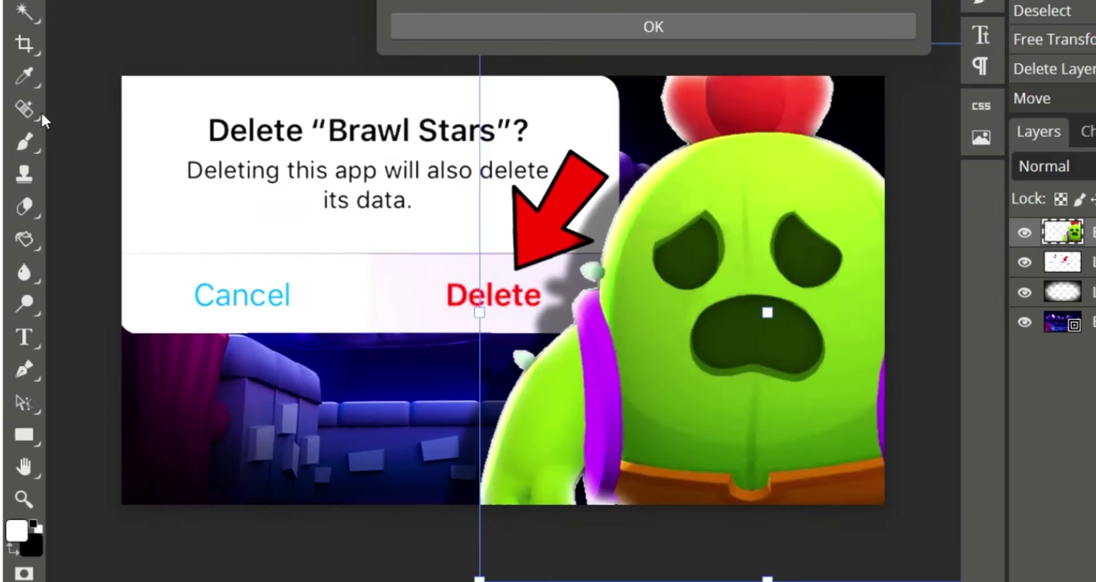
left_click(638, 24)
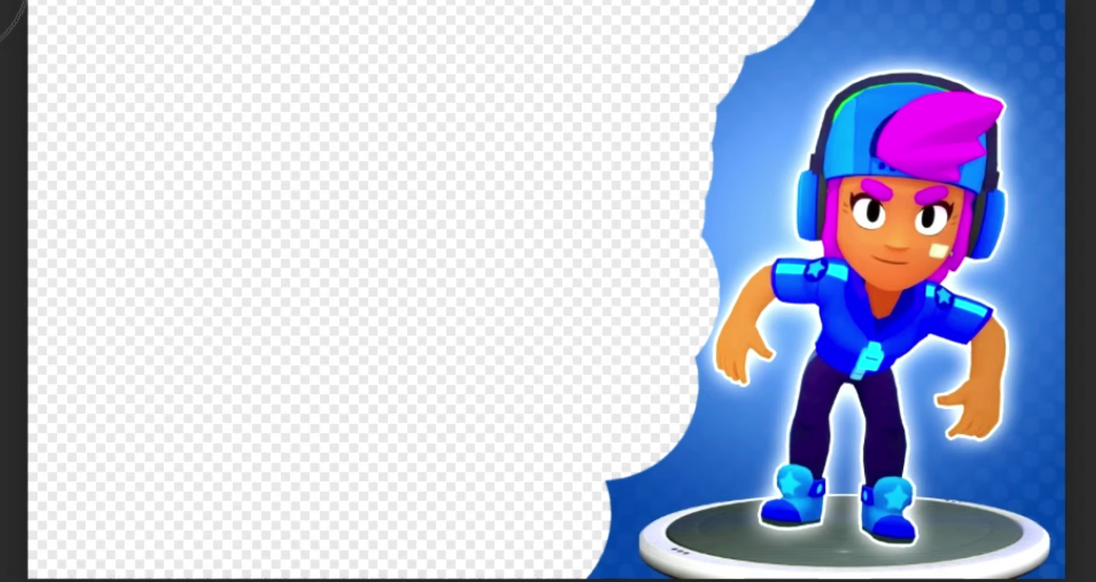
- Delete the blue backdrop around Shelly and the white gap between her legs
left_click_drag(761, 160, 982, 194)
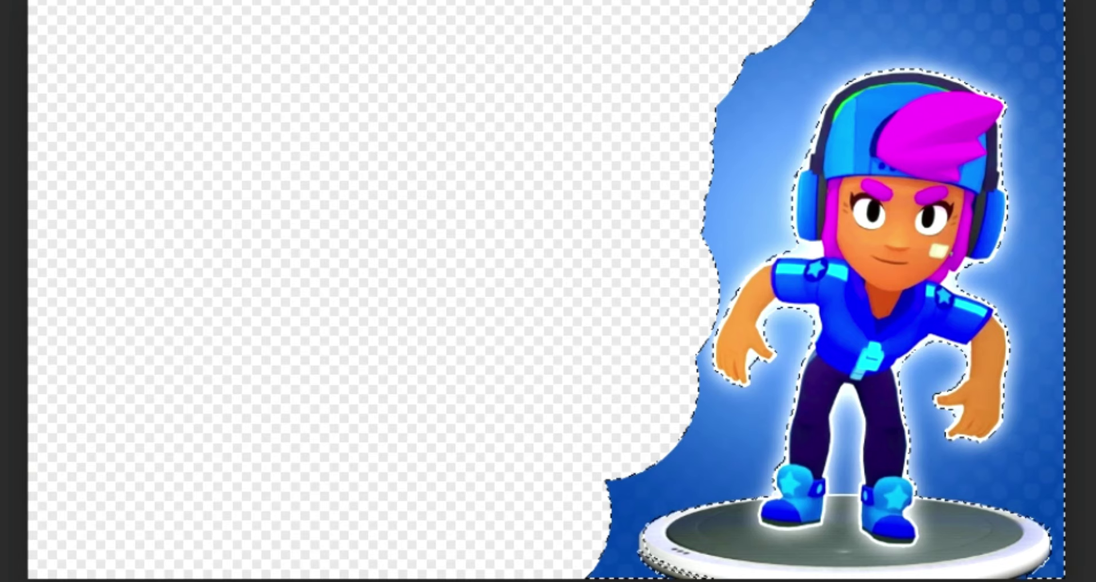
key("Delete")
key("ctrl+d")
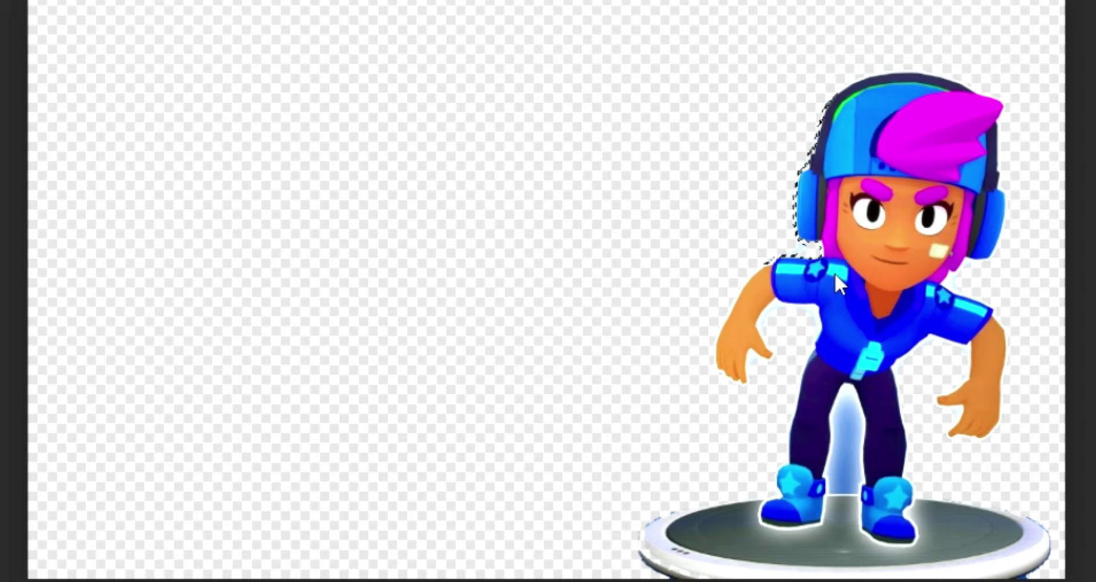
left_click(845, 420)
key("Delete")
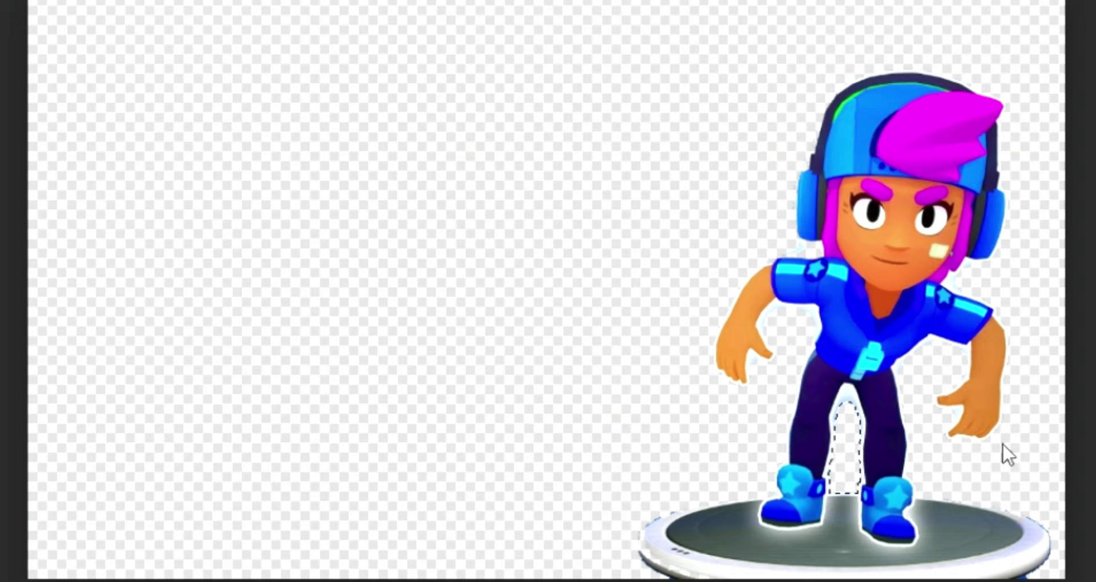
key("ctrl+d")
- Scale Shelly up and move her toward the top-left so she fills the left side
key("ctrl+t")
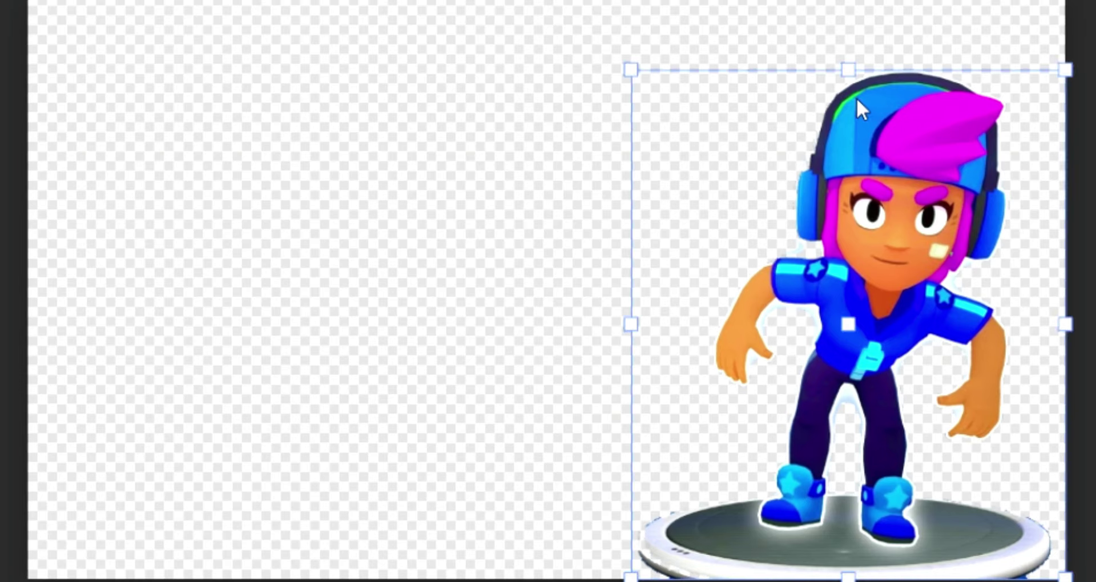
left_click_drag(849, 78, 848, 8)
mouse_move(668, 334)
left_mouse_down()
mouse_move(381, 338)
mouse_move(327, 120)
left_mouse_up()
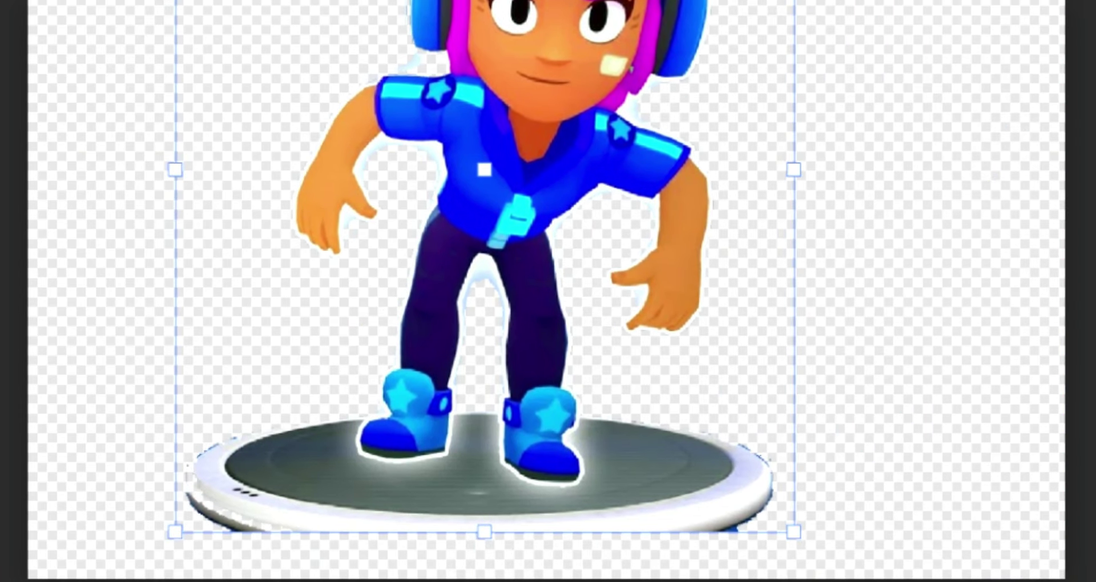
scroll(522, 257, "down", 3)
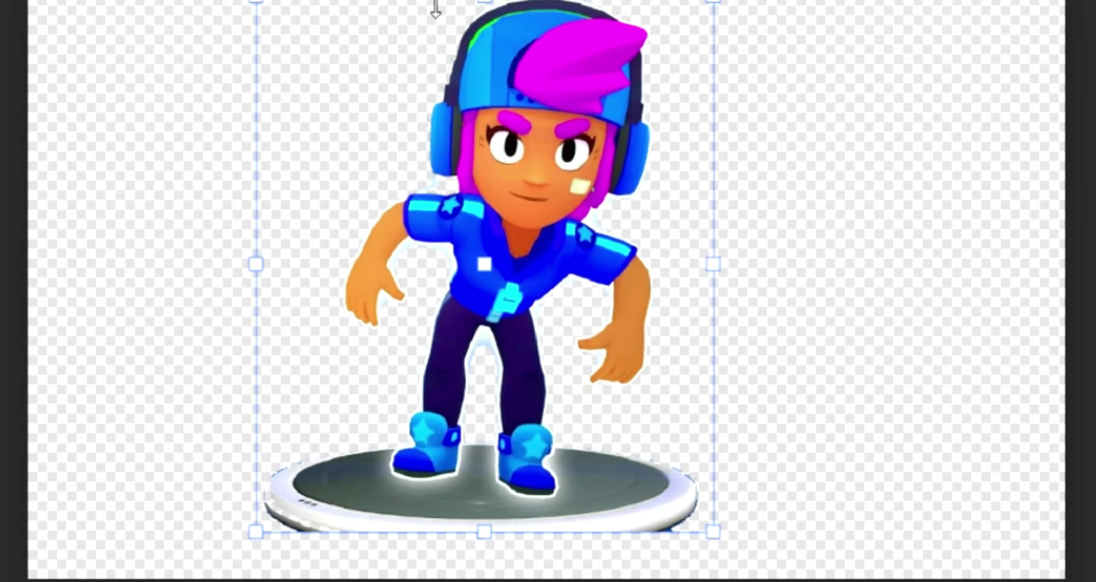
scroll(291, 275, "up", 3)
left_click_drag(157, 321, 92, 302)
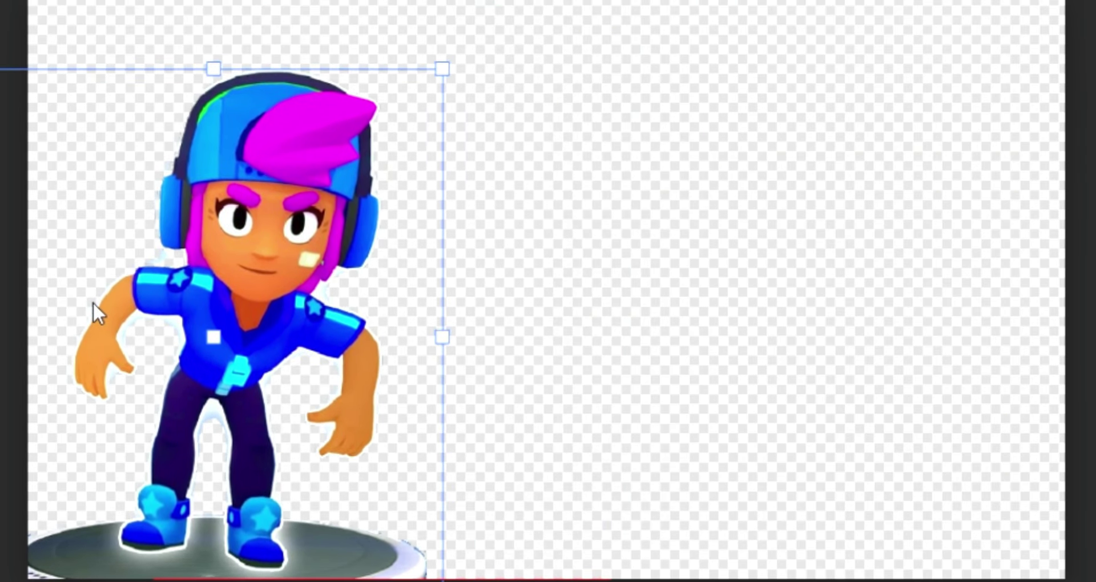
left_click_drag(197, 76, 199, 2)
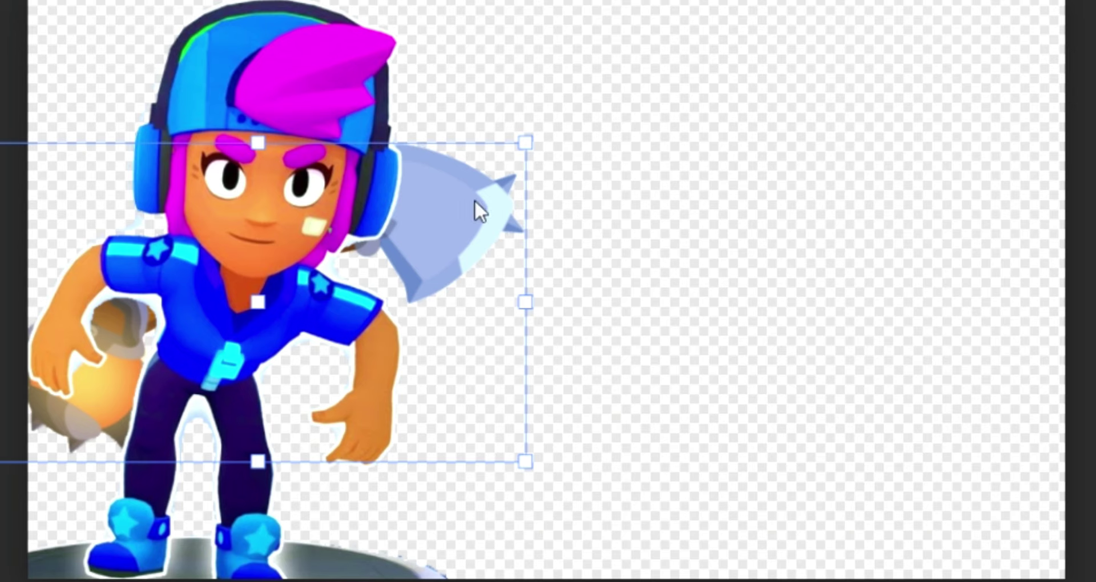
- Set the shovel upright behind Shelly's shoulder, undoing its tilt, and commit the placement
mouse_move(475, 201)
left_mouse_down()
mouse_move(436, 234)
mouse_move(475, 265)
mouse_move(495, 214)
left_mouse_up()
left_click_drag(591, 158, 583, 201)
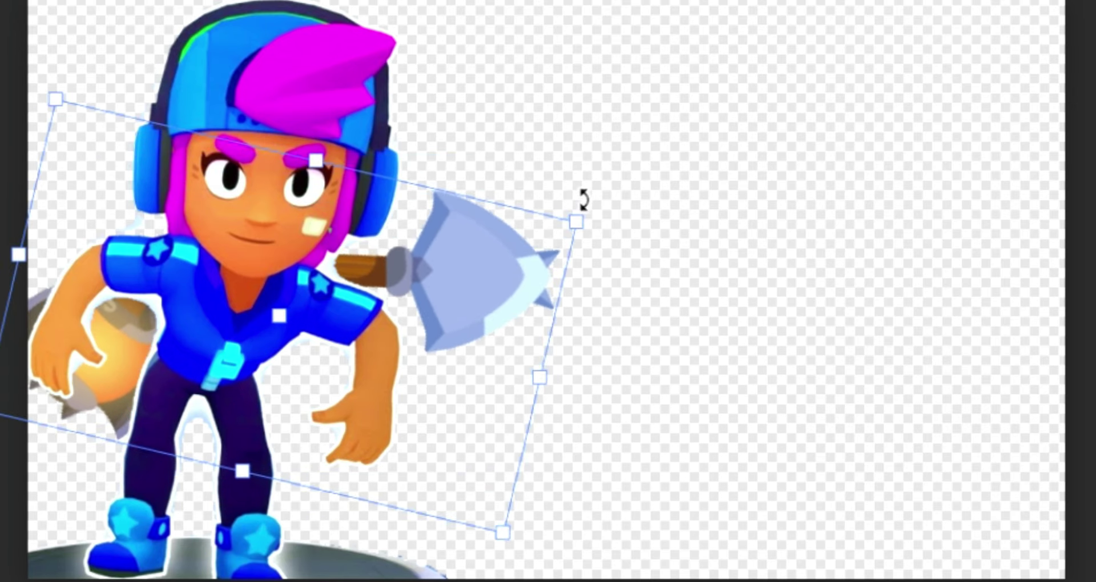
left_click_drag(460, 256, 459, 247)
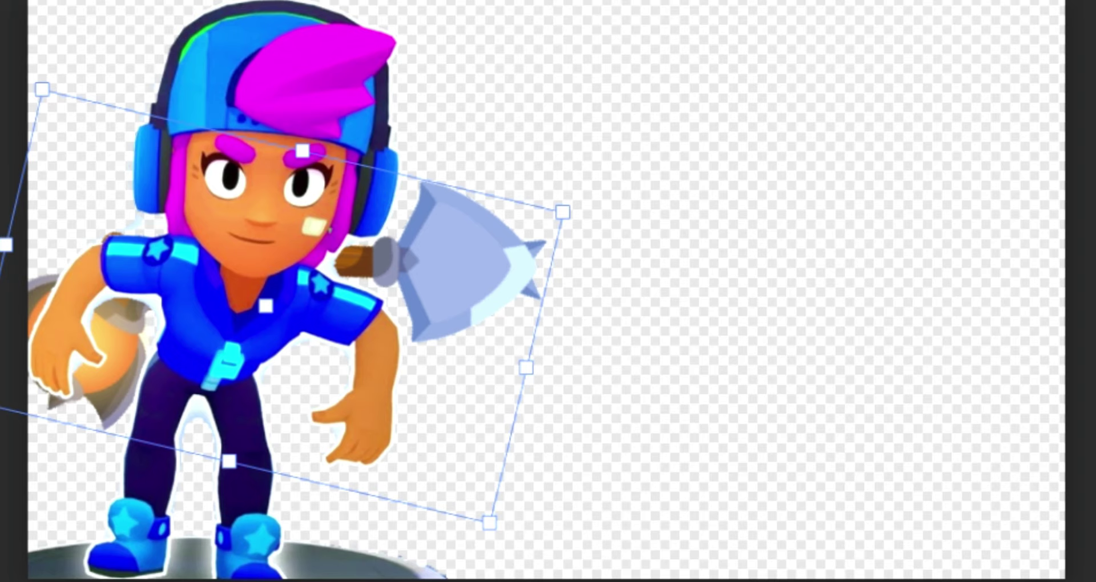
key("ctrl+z")
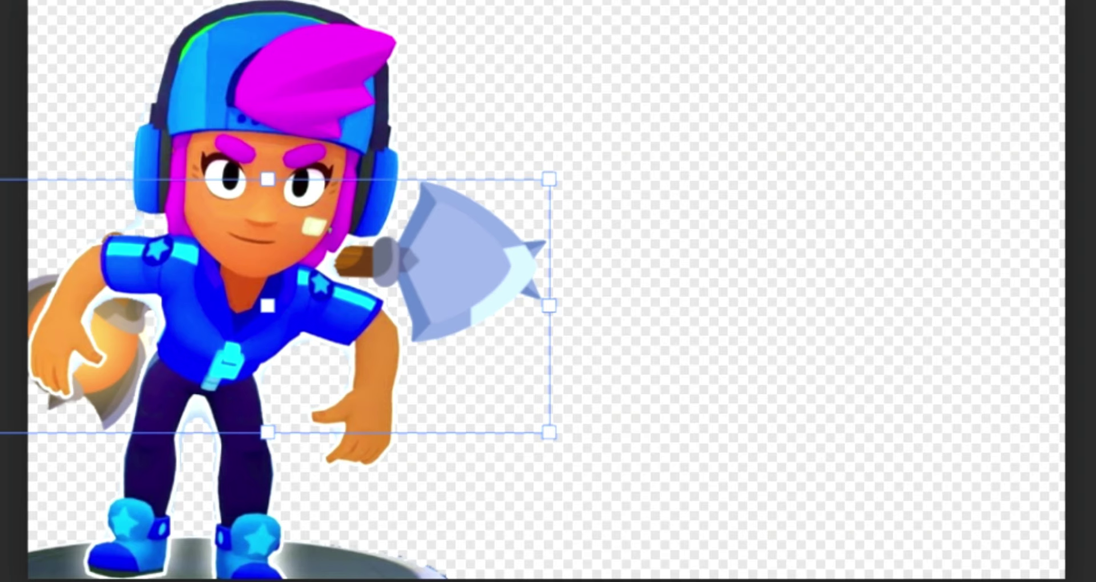
key("Return")
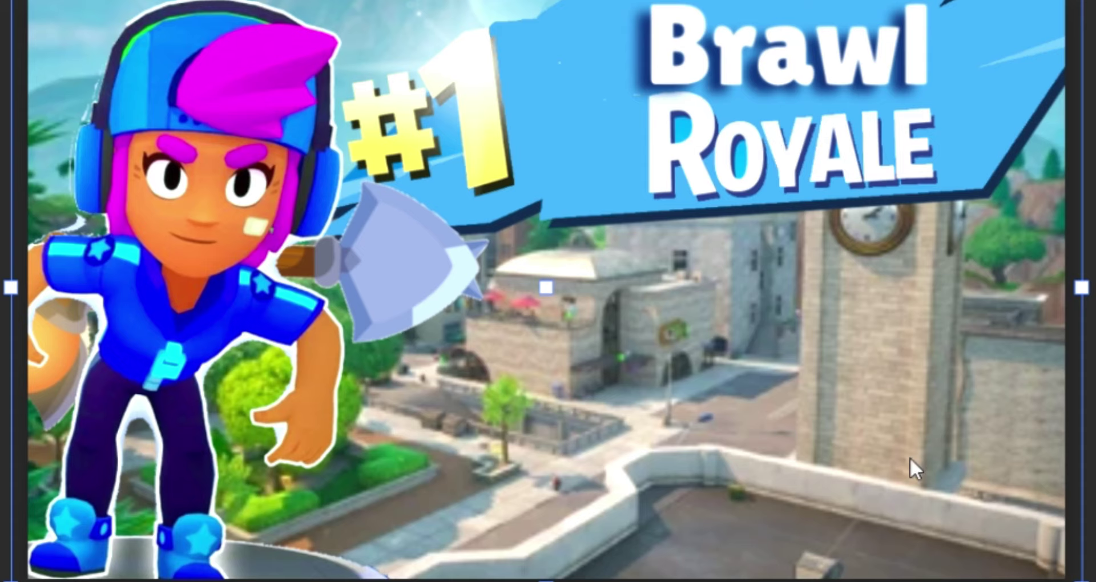
- Paste a power cube below the banner, shrink it, and add a larger copy to the right
key("ctrl+v")
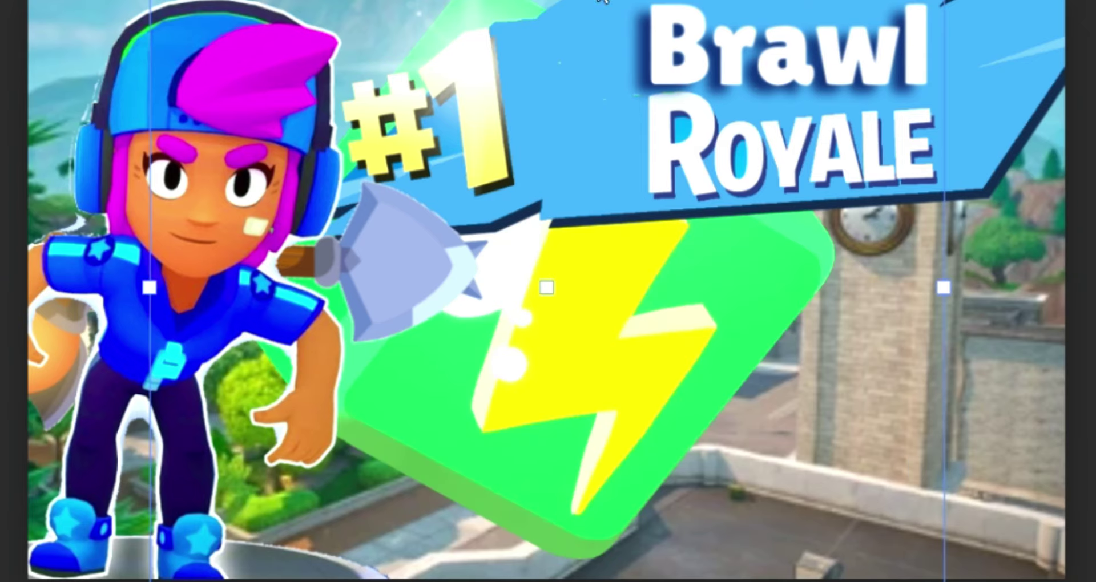
key("Return")
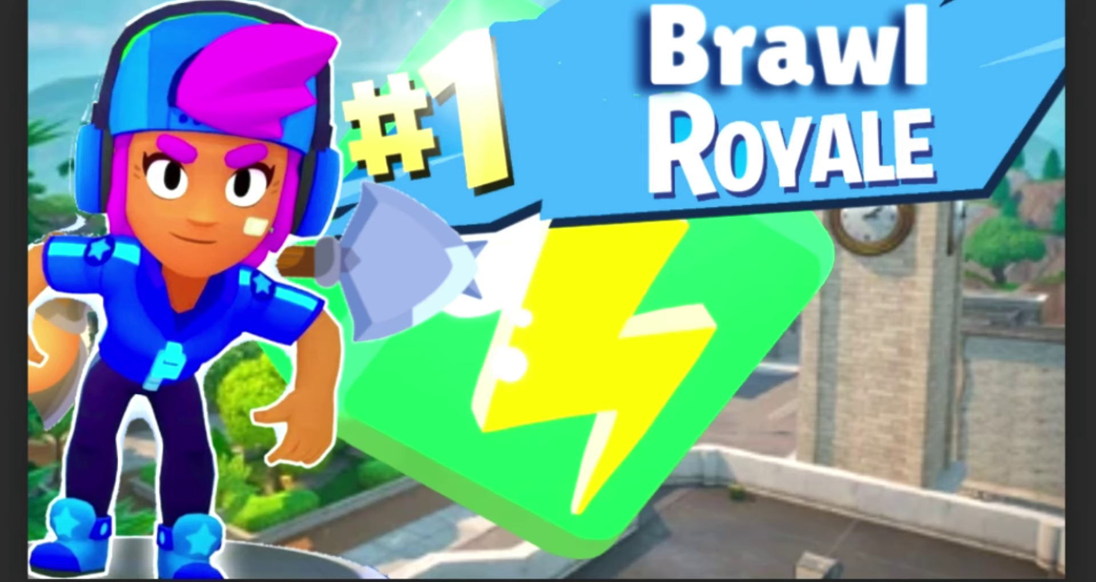
key("ctrl+t")
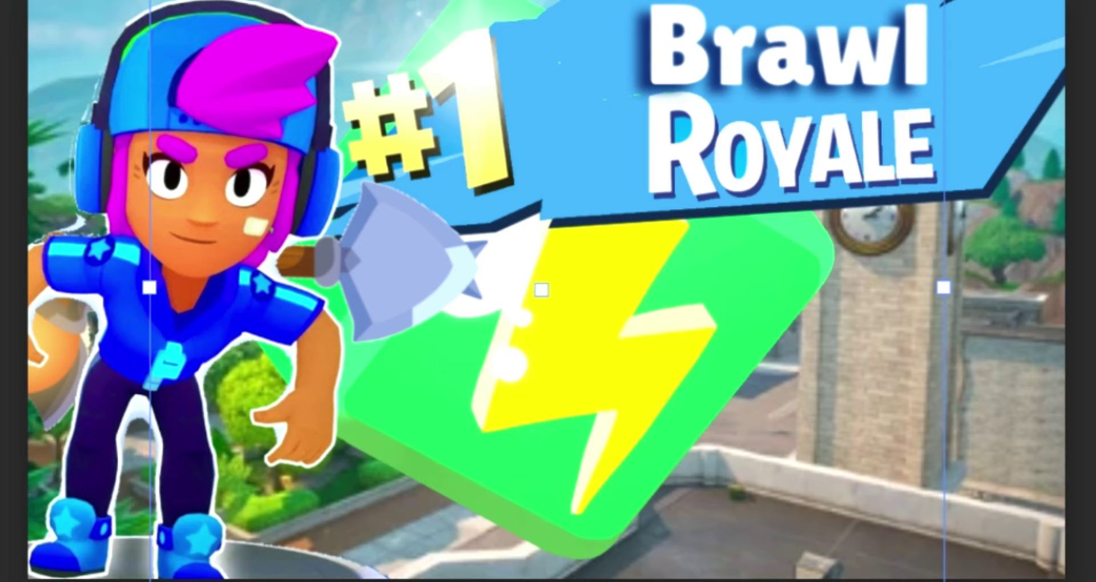
left_click_drag(541, 292, 548, 296)
mouse_move(593, 364)
left_mouse_down()
mouse_move(641, 342)
mouse_move(624, 356)
left_mouse_up()
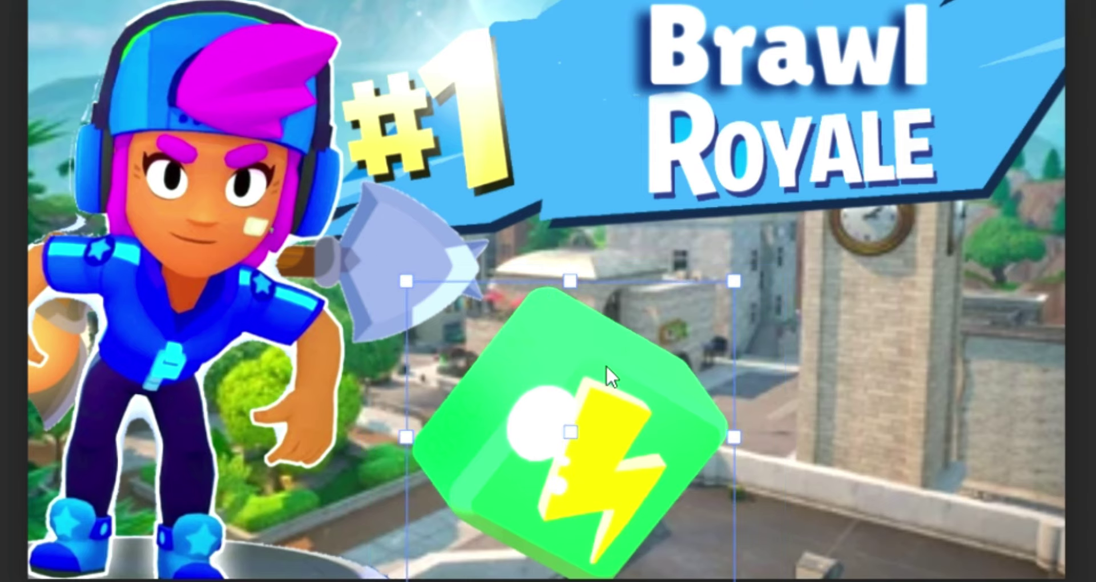
left_click_drag(605, 365, 878, 370, "alt")
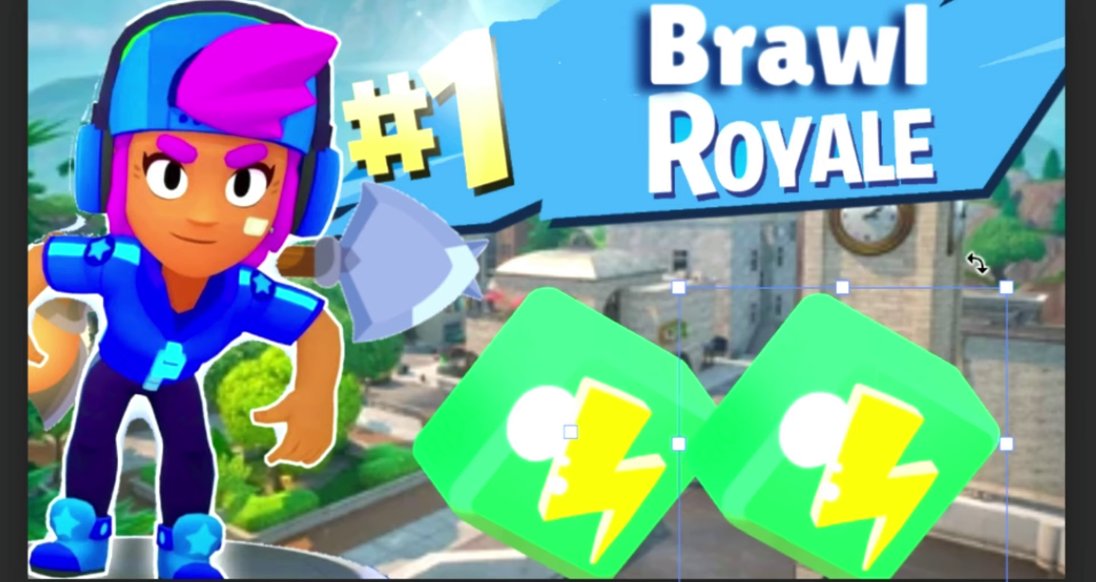
left_click_drag(1010, 290, 1048, 250)
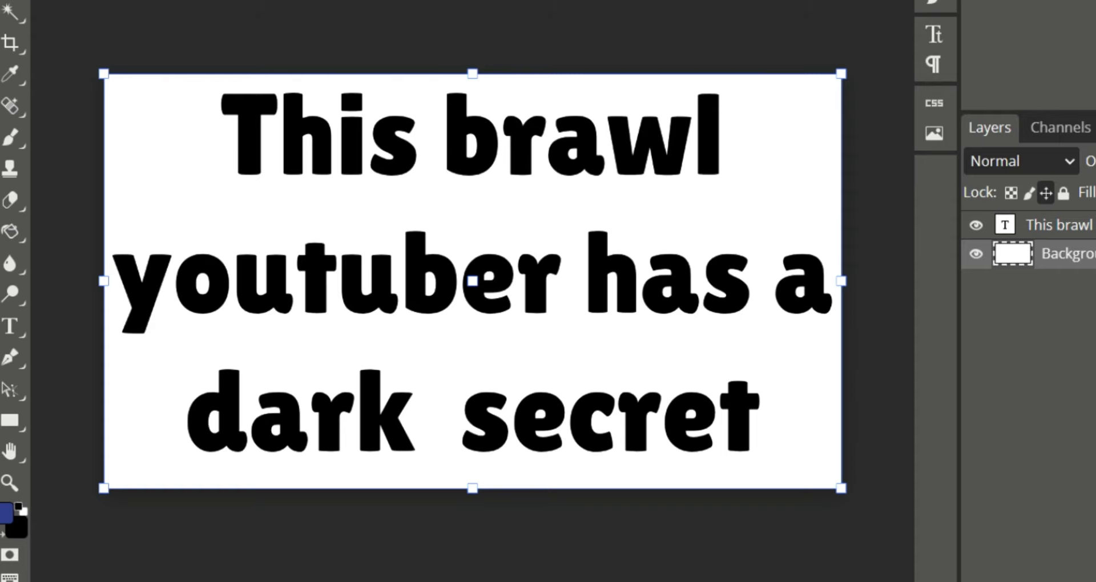
- Delete the white Background layer, rasterize the text, and erase all of it
right_click(1053, 254)
left_click(969, 199)
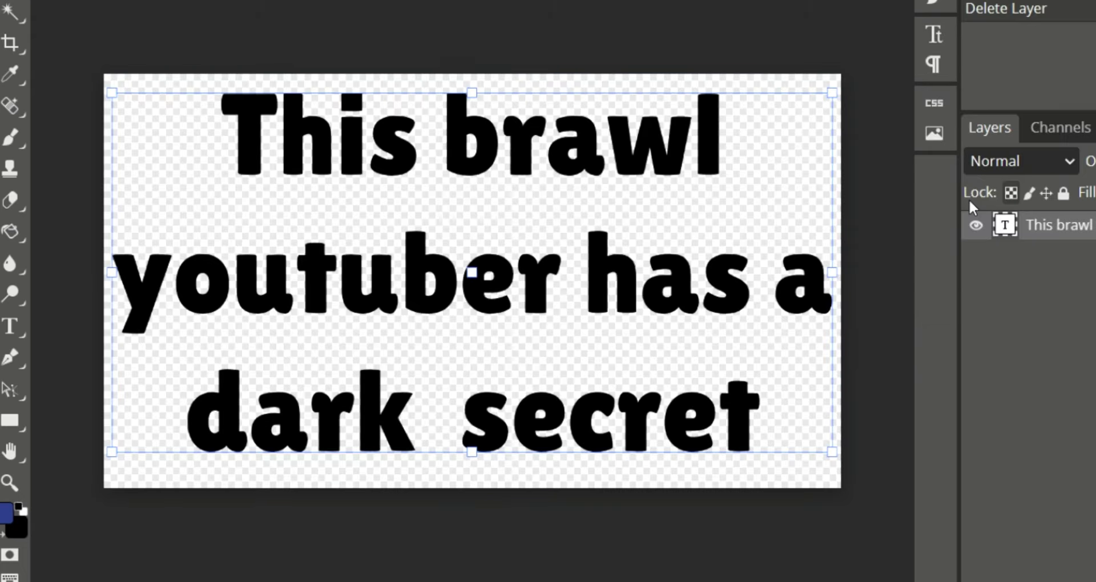
left_click(11, 201)
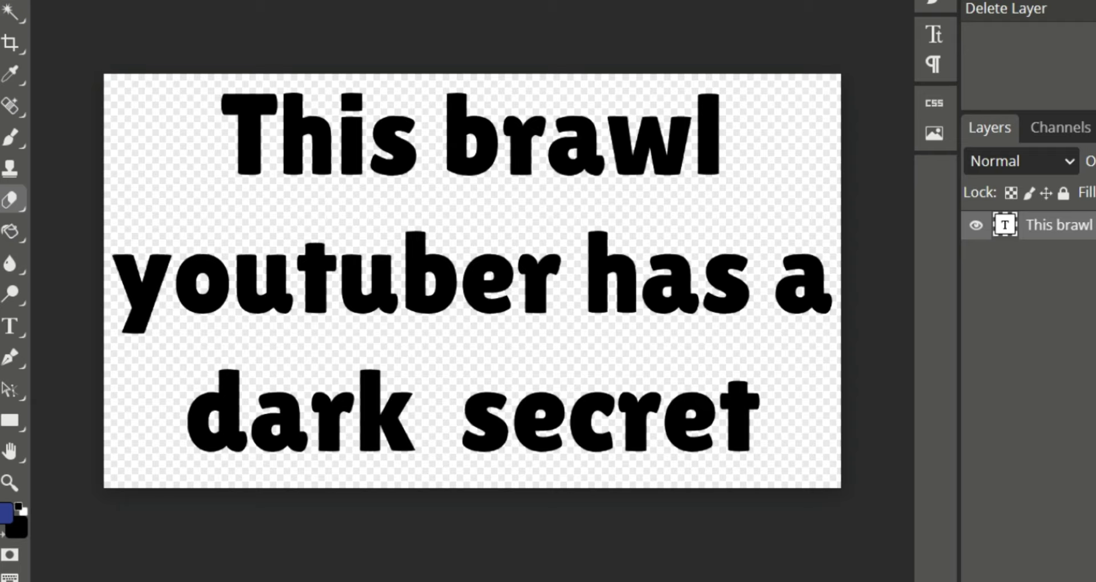
right_click(38, 9)
left_click(214, 257)
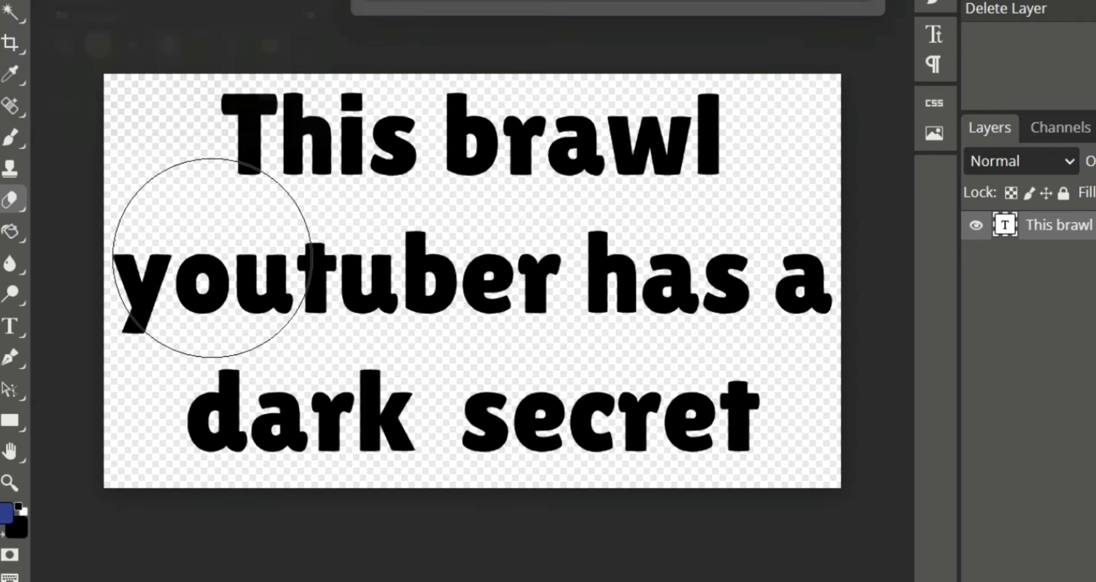
left_click(456, 2)
mouse_move(249, 137)
left_mouse_down()
mouse_move(479, 249)
mouse_move(839, 258)
mouse_move(681, 484)
mouse_move(754, 411)
left_mouse_up()
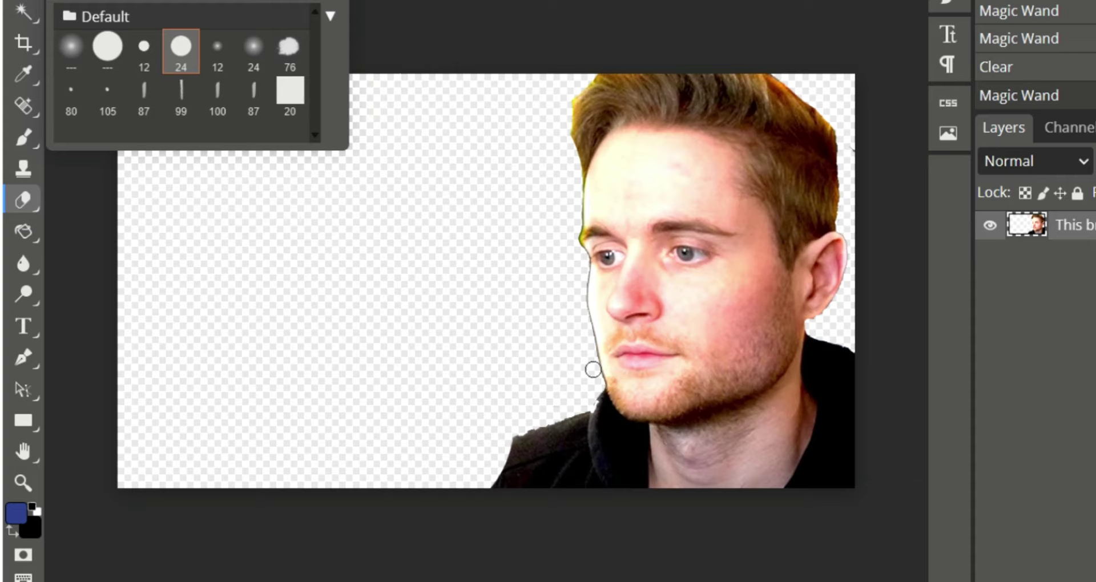
- With a smaller eraser brush, erase across the man's mouth to expose the grimacing teeth beneath
left_click(624, 354)
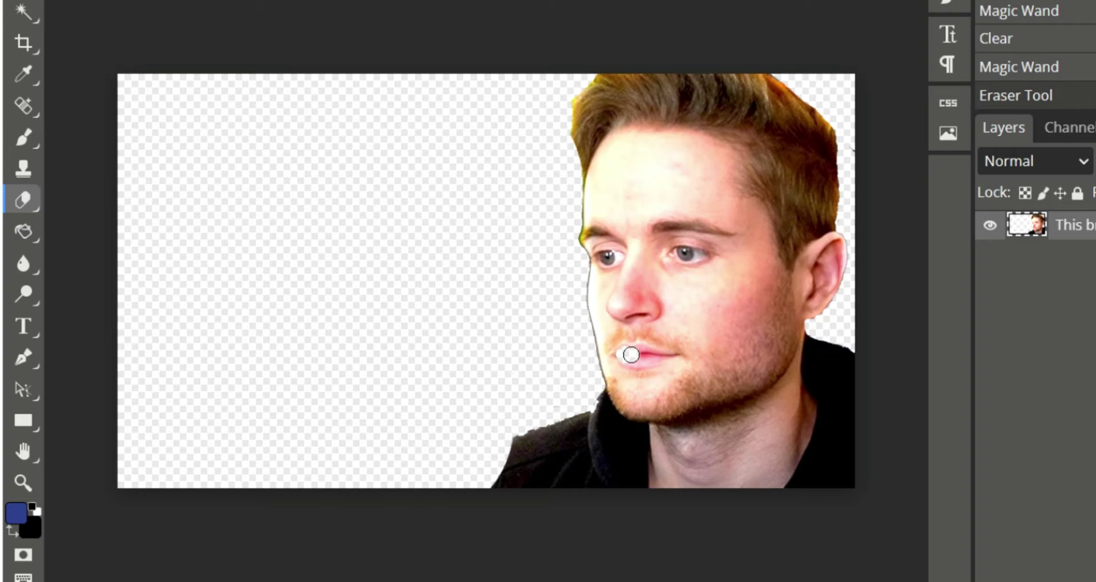
left_click(630, 355)
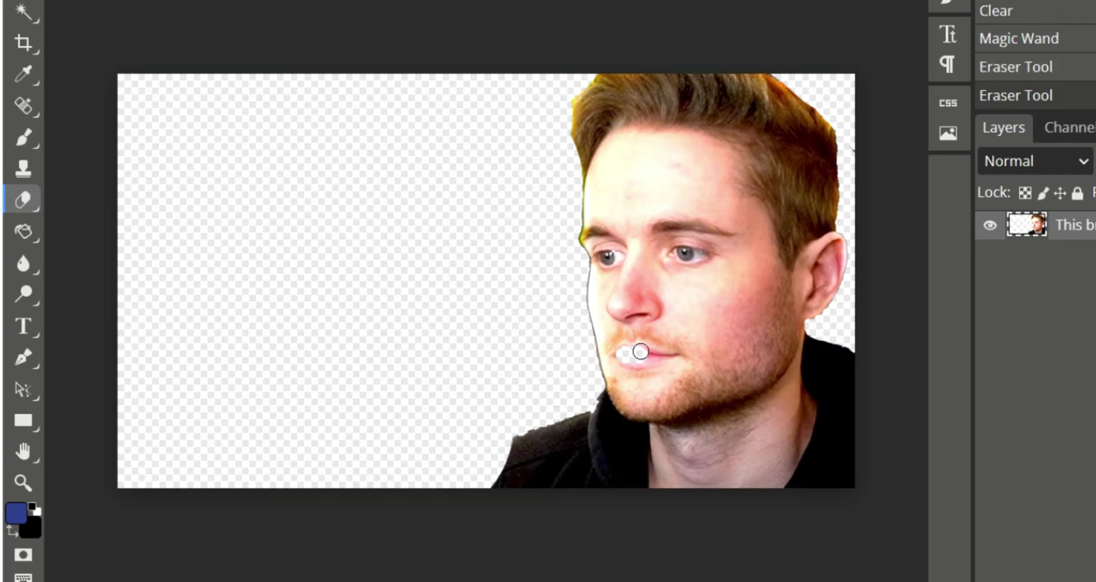
left_click(642, 354)
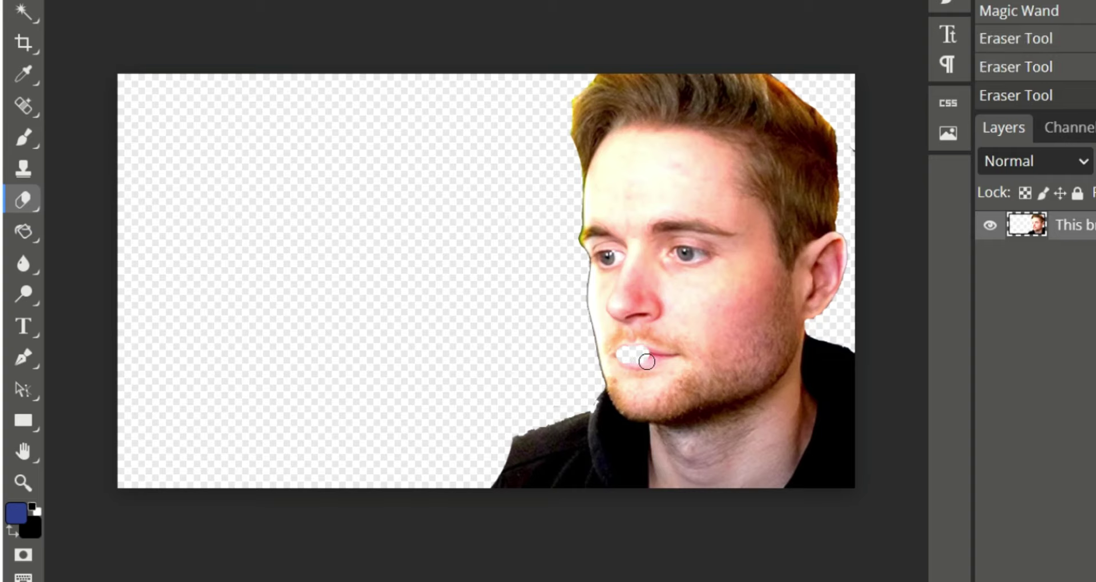
left_click(646, 354)
mouse_move(646, 354)
left_mouse_down()
mouse_move(665, 354)
mouse_move(627, 357)
left_mouse_up()
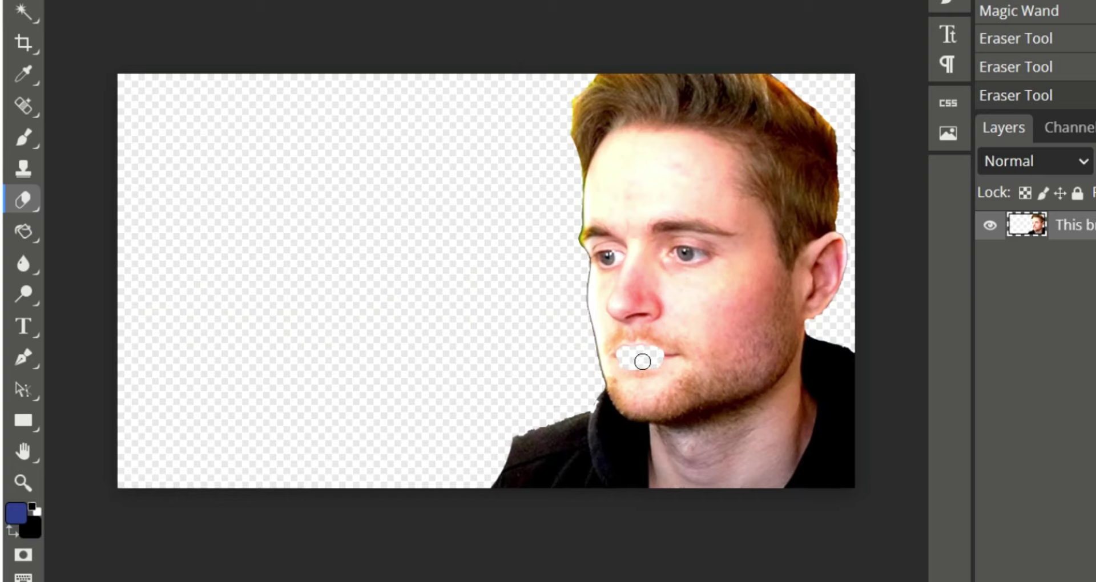
left_click_drag(627, 358, 651, 354)
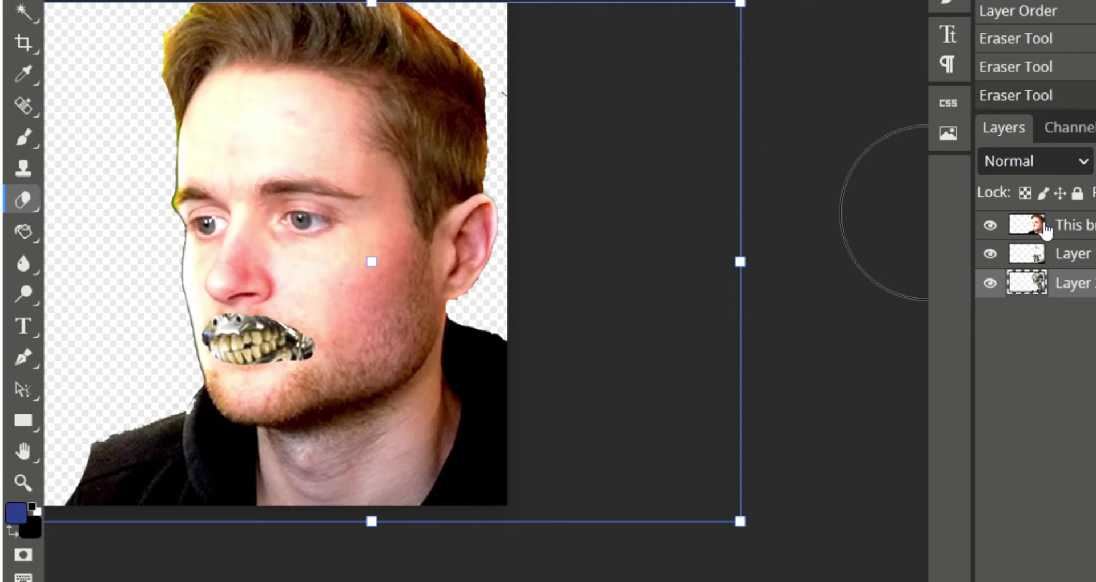
- On the top face layer, erase forehead and cheek patches with a chosen brush size to expose metal
left_click(1046, 228)
left_click(373, 3)
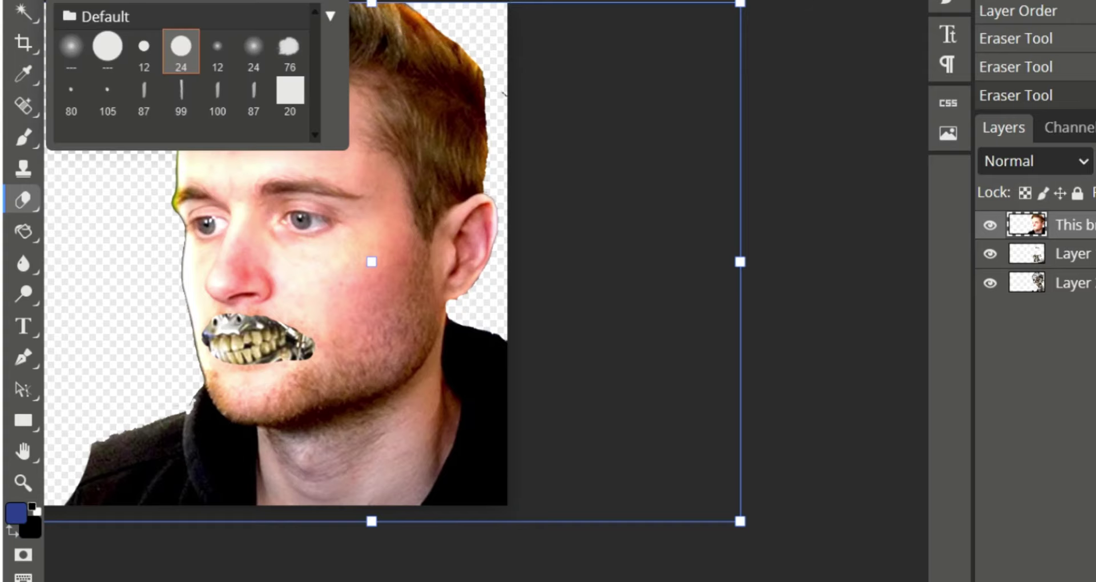
left_click(181, 47)
left_click(233, 127)
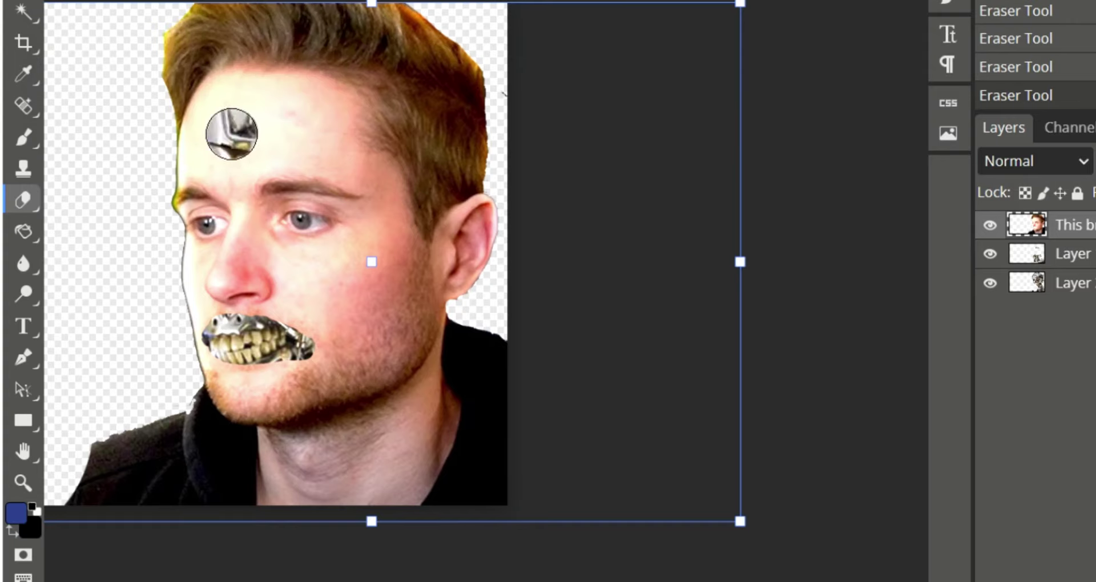
left_click(241, 121)
mouse_move(241, 124)
left_mouse_down()
mouse_move(294, 126)
mouse_move(256, 137)
mouse_move(339, 133)
mouse_move(291, 97)
left_mouse_up()
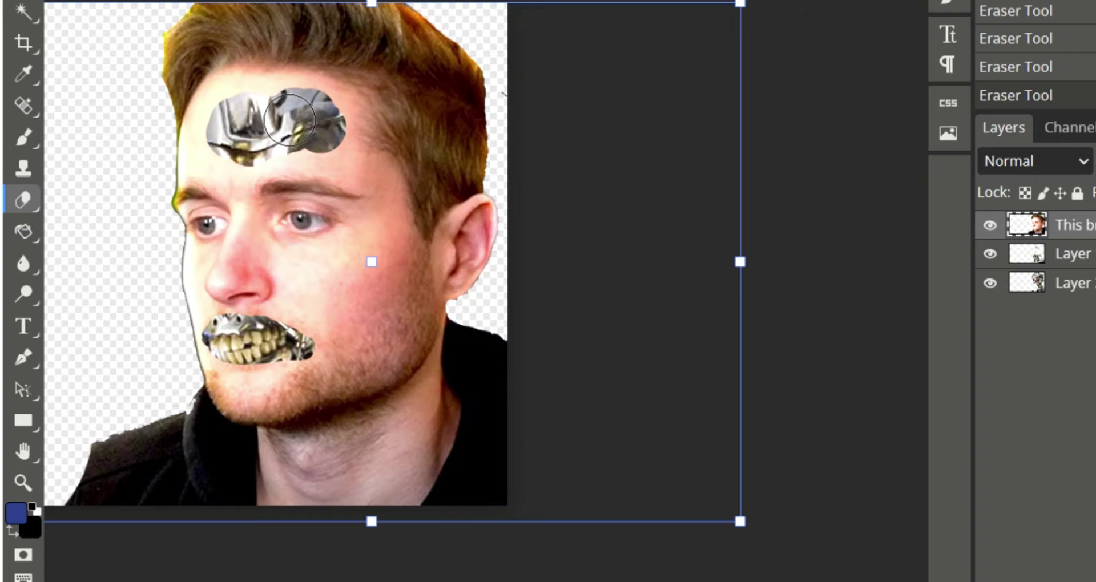
mouse_move(406, 277)
left_mouse_down()
mouse_move(355, 291)
mouse_move(388, 279)
mouse_move(389, 244)
mouse_move(355, 249)
mouse_move(343, 266)
mouse_move(347, 309)
mouse_move(418, 259)
left_mouse_up()
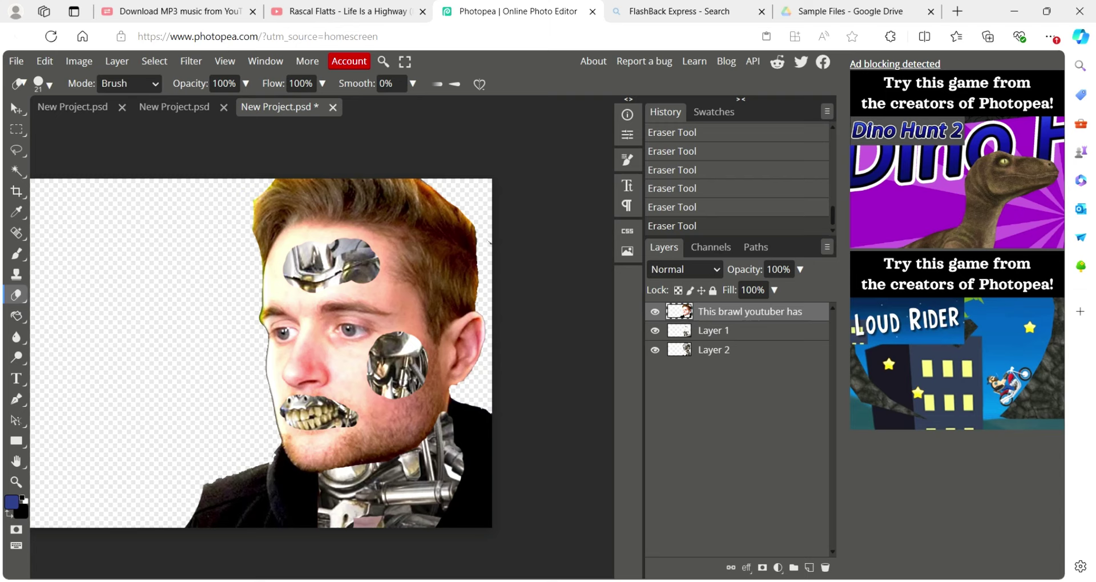
- Duplicate the face photo layer with Ctrl+J, then delete the duplicate
key("ctrl+j")
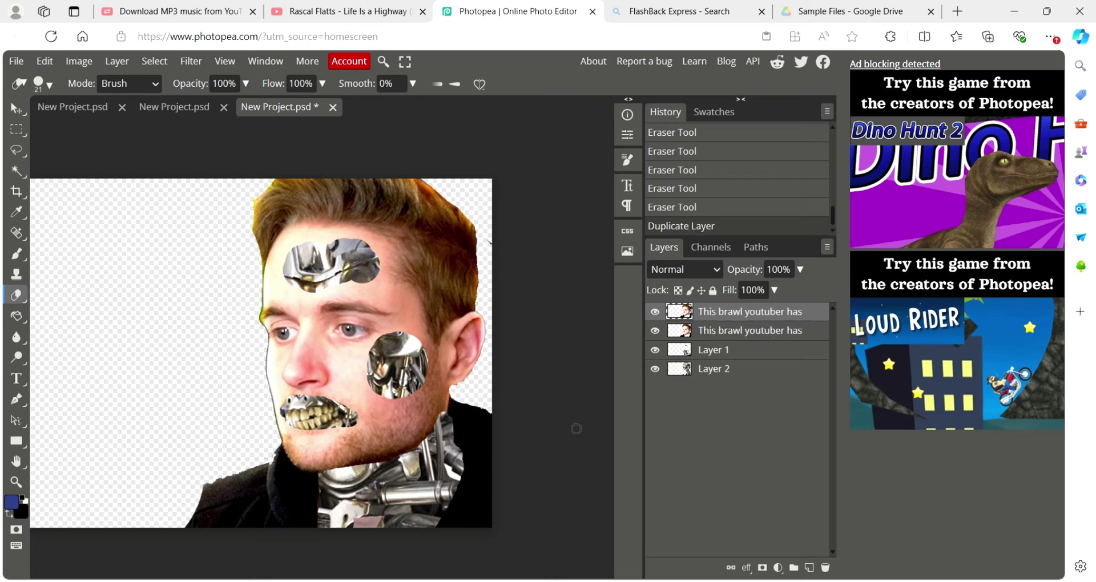
right_click(756, 319)
left_click(649, 289)
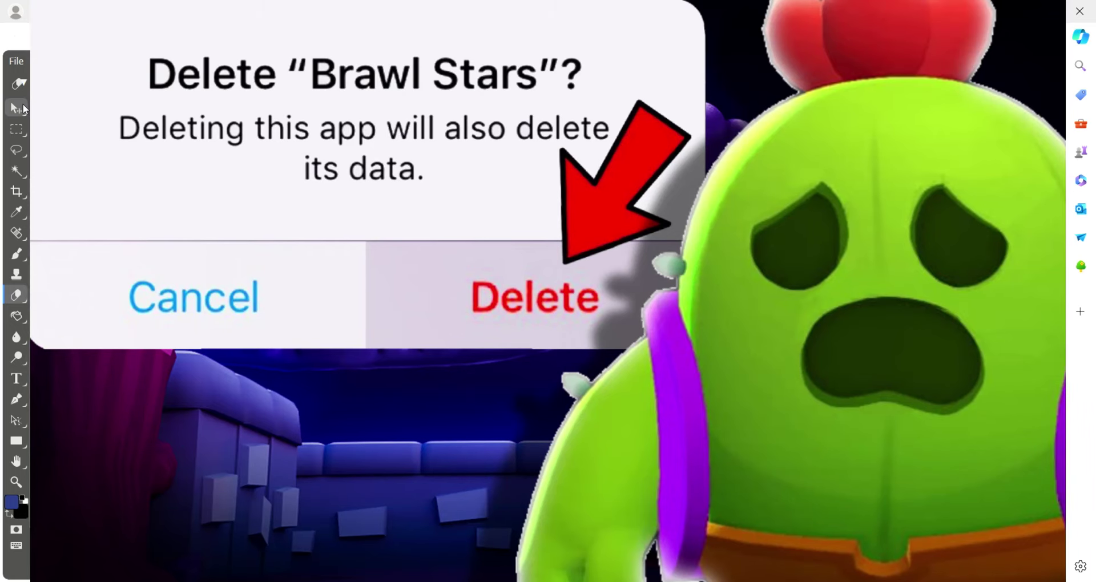
- Switch to the Move tool for arranging the caption and red arrow layers
left_click(17, 109)
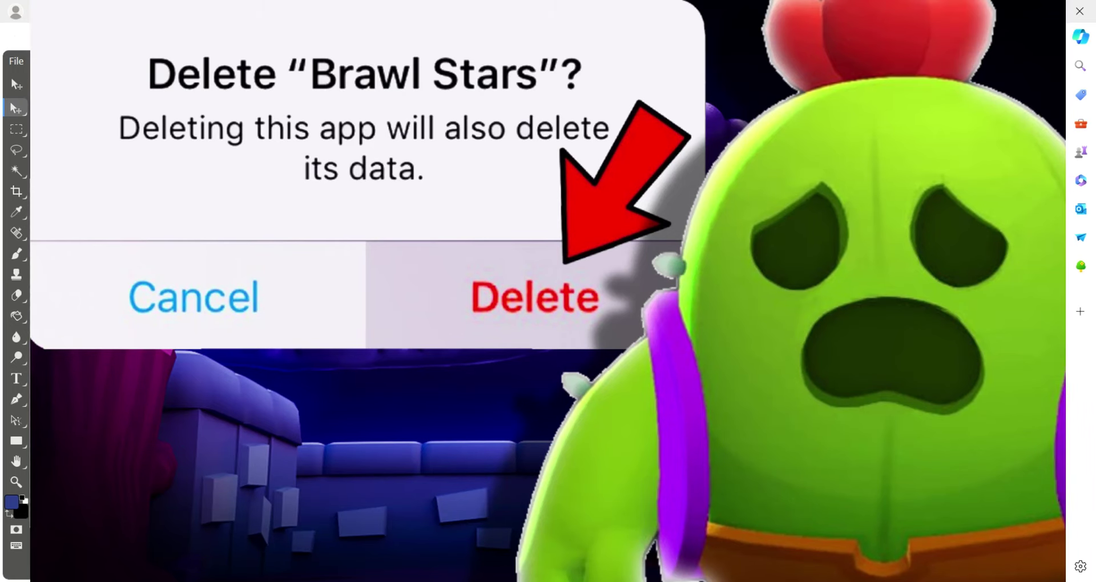